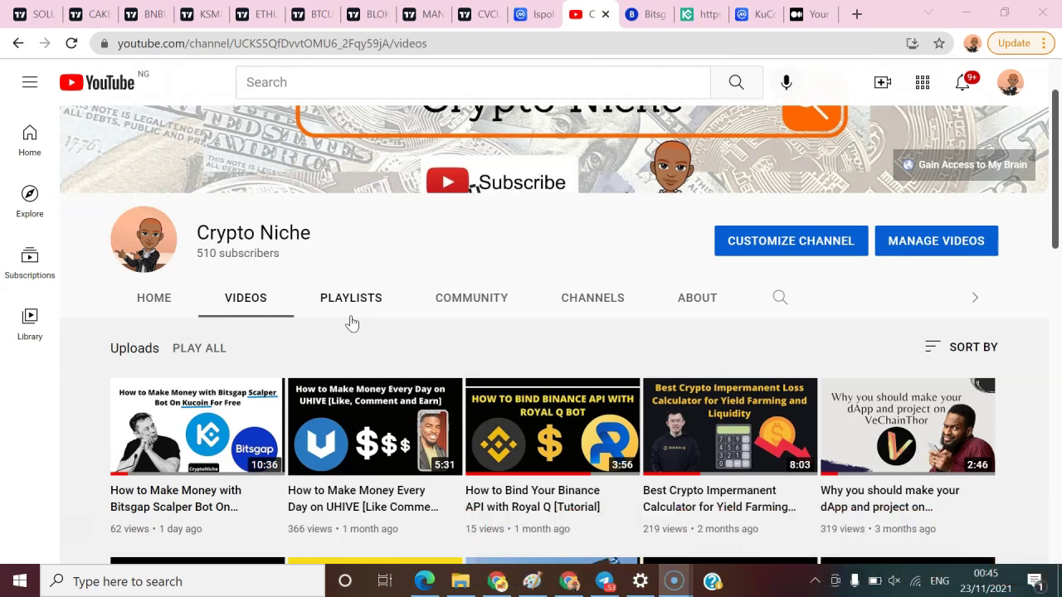
Close Bitsgap's Replace Kucoin API Key dialog and switch to KuCoin's API Management page.
left_click(297, 310)
left_click(643, 14)
left_click(678, 126)
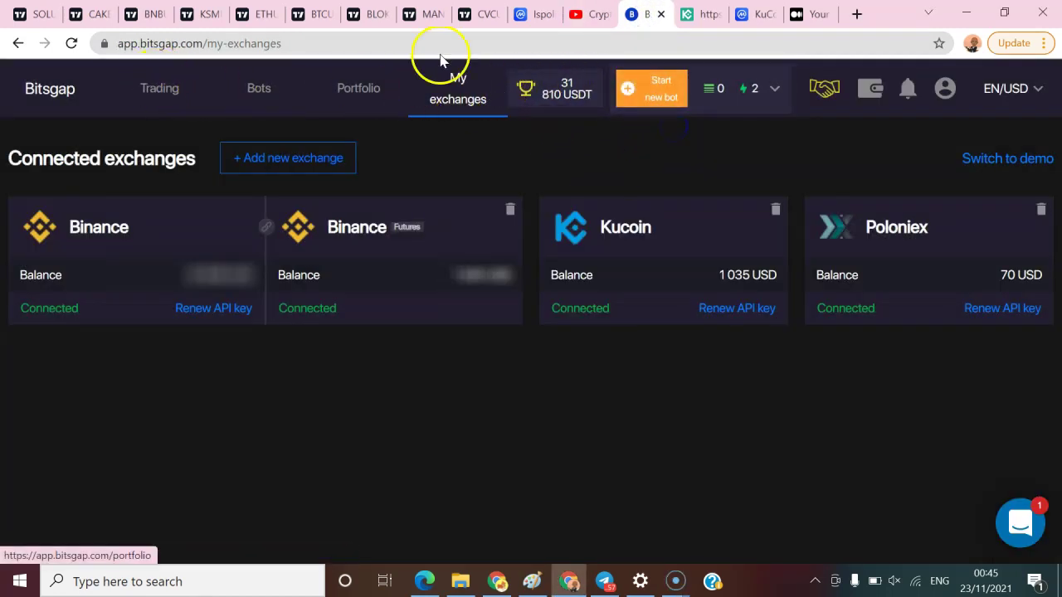
left_click(709, 14)
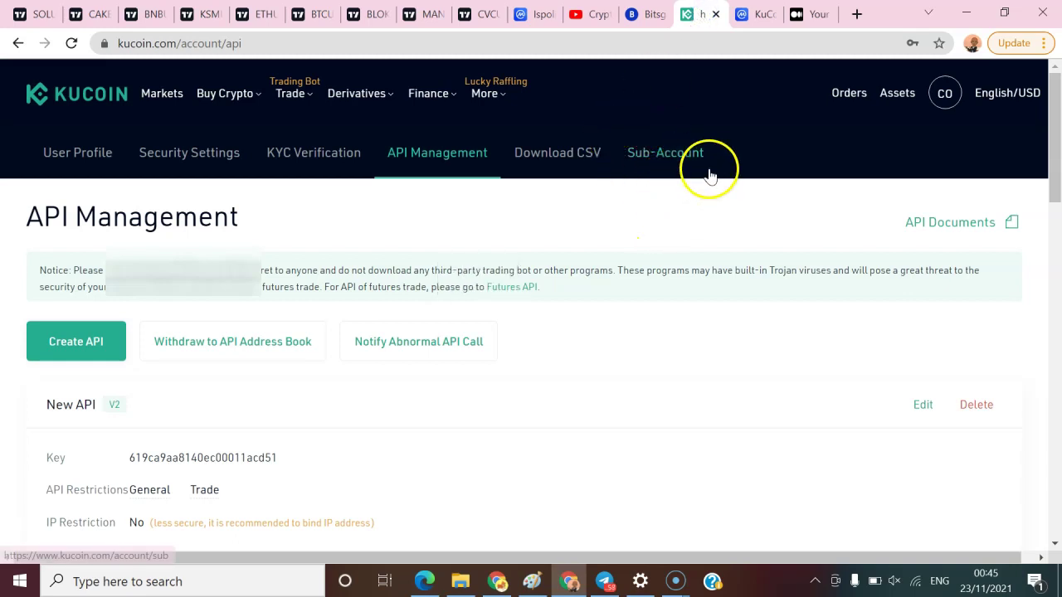
Show the KuCoin account menu under the CO avatar.
mouse_move(950, 99)
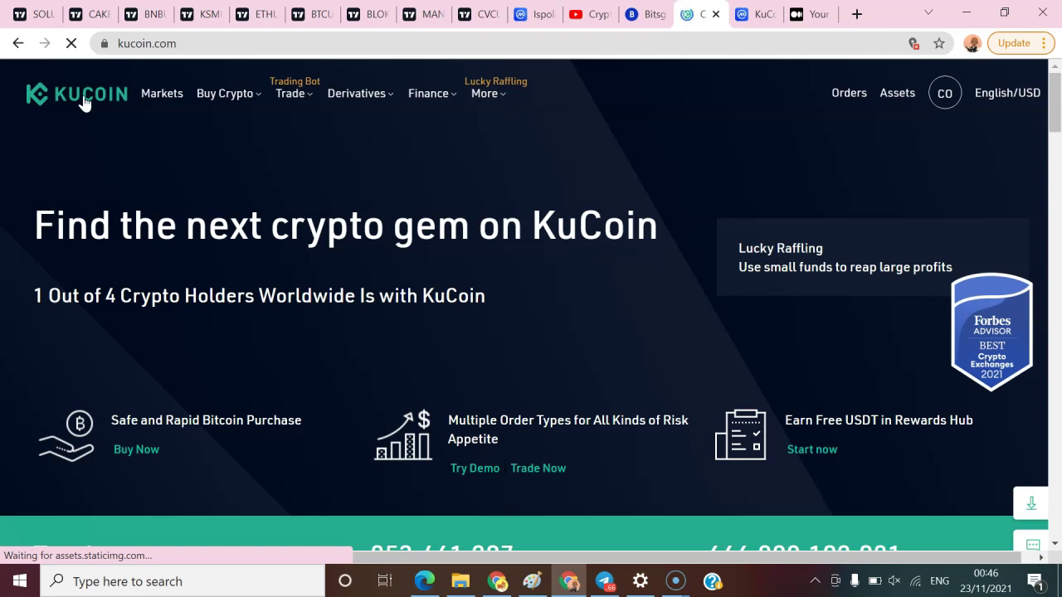
Go from the KuCoin home page to API Management through the avatar menu and choose Create API.
left_click(90, 95)
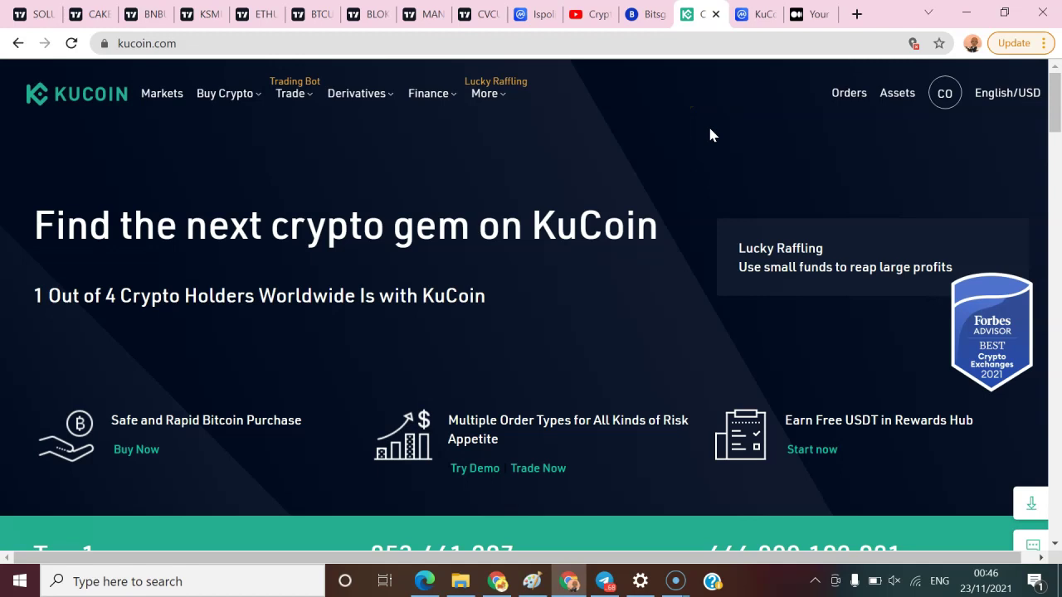
mouse_move(947, 95)
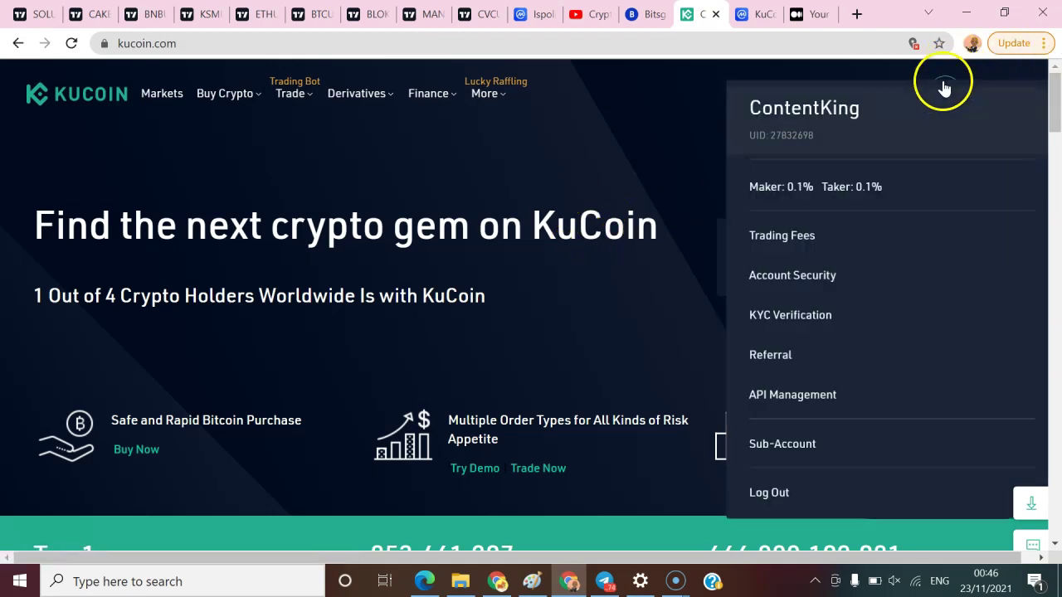
left_click(822, 401)
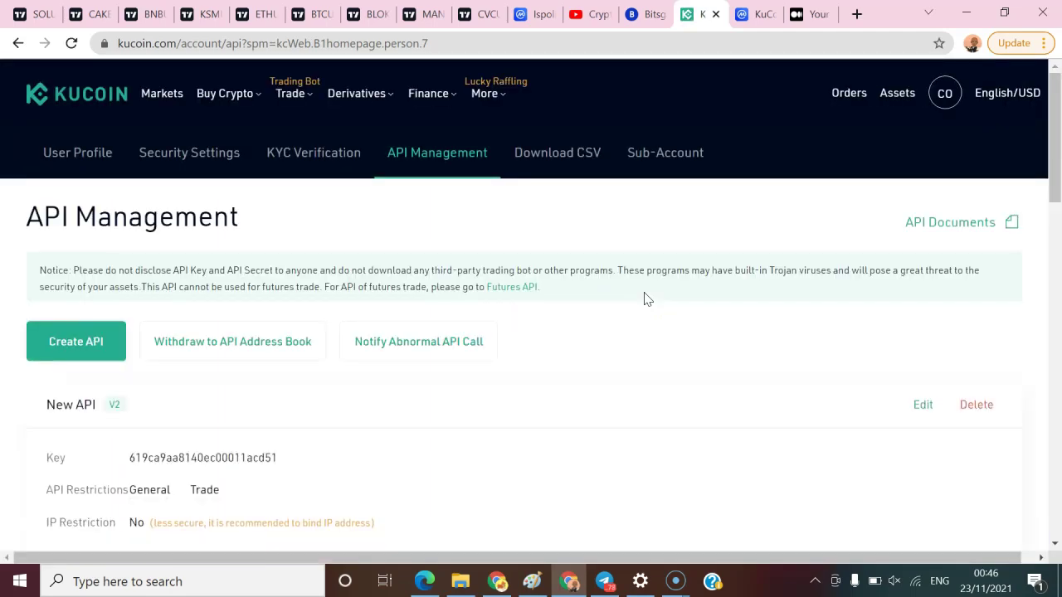
left_click(636, 261)
Replace the autofilled API name with MyFriends1235 and select it for copying.
left_click(78, 343)
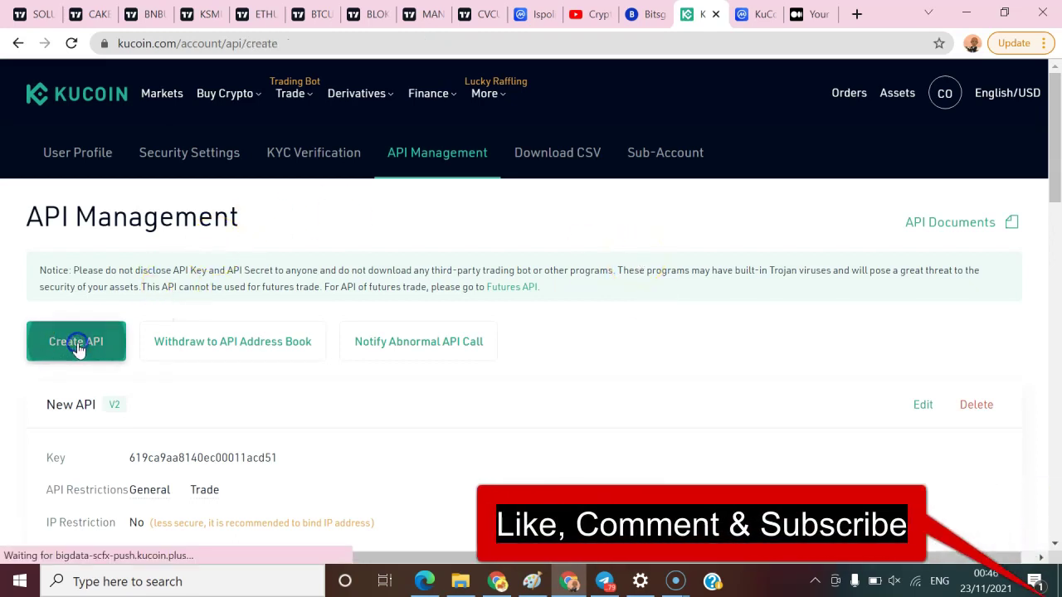
triple_click(452, 444)
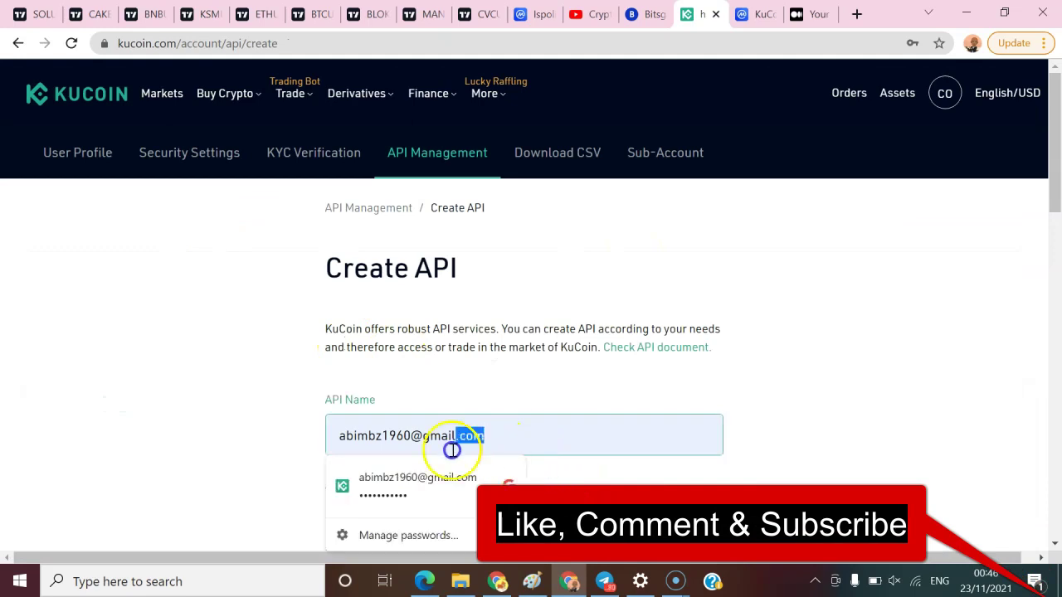
key("BackSpace")
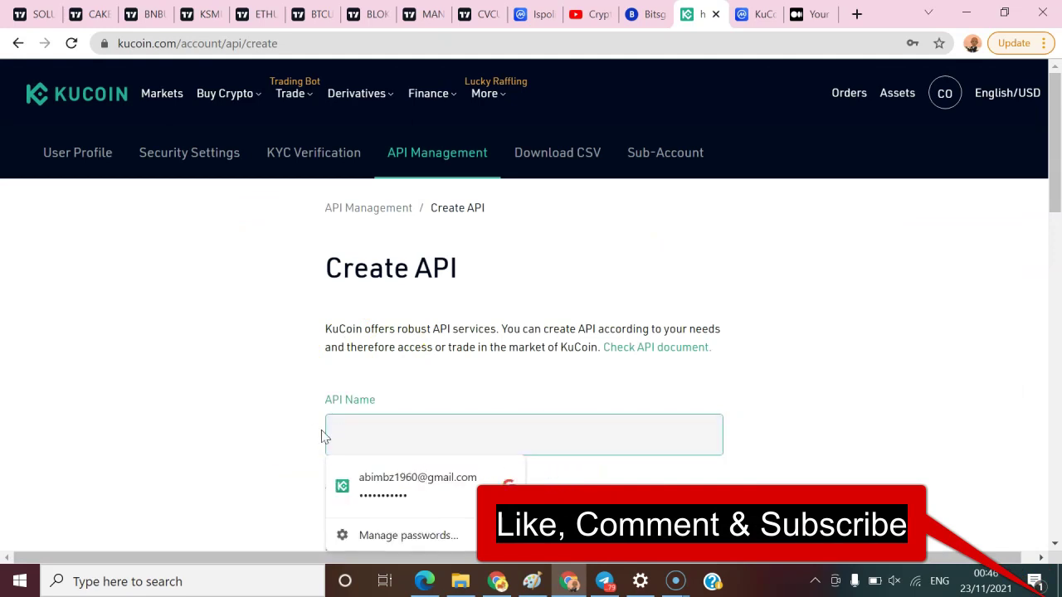
type("M")
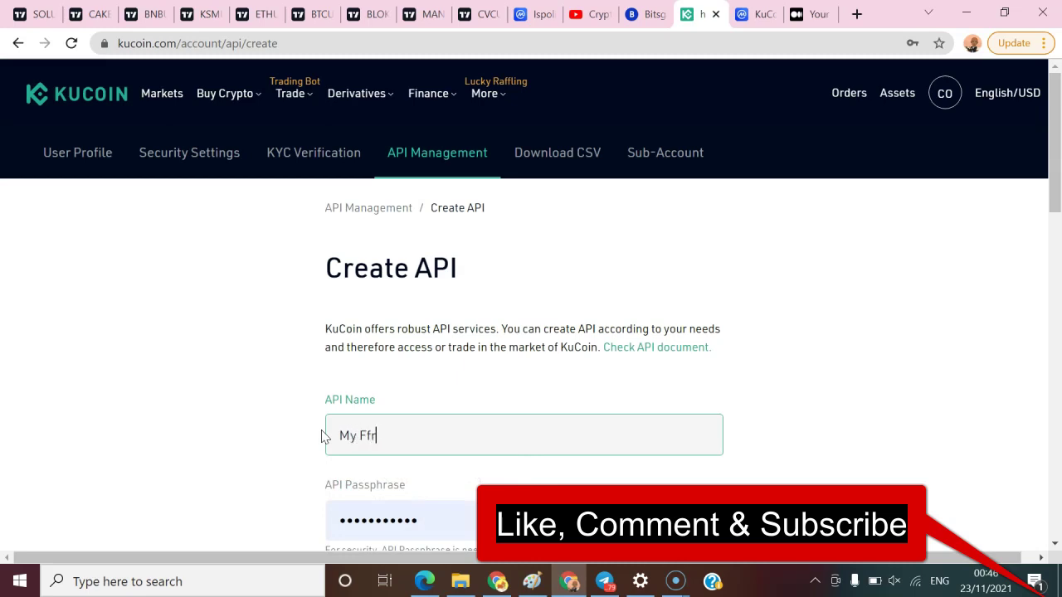
type("y Ffr")
key("BackSpace")
key("BackSpace")
type("r")
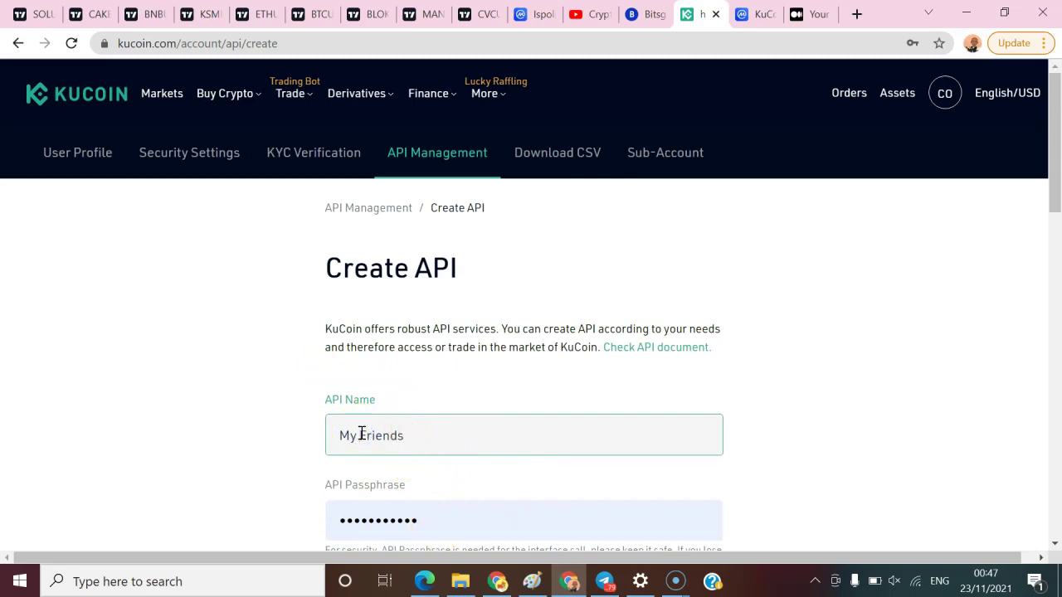
left_click(361, 434)
key("BackSpace")
double_click(396, 436)
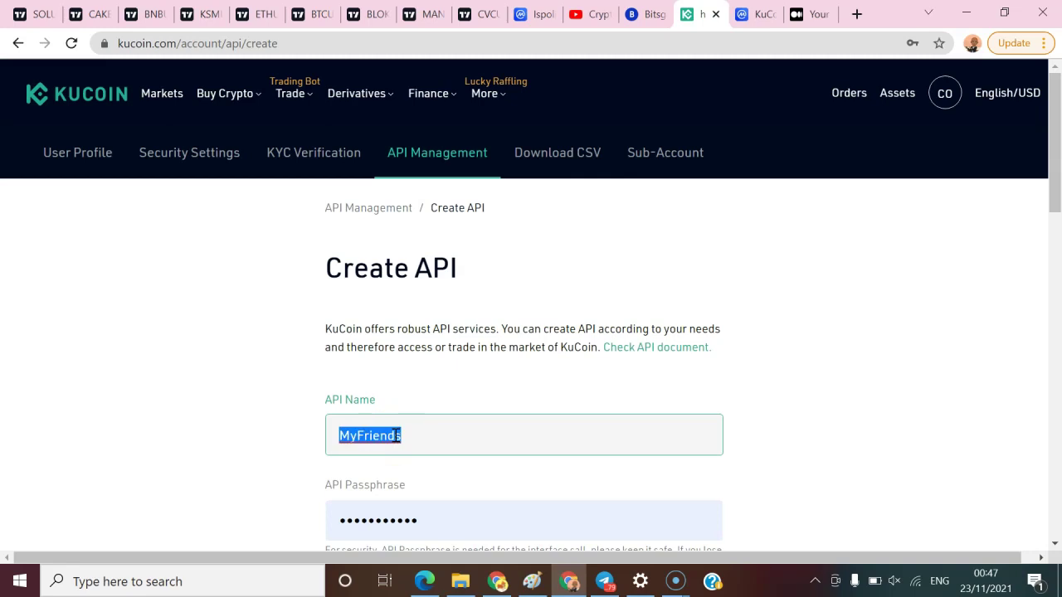
left_click(441, 428)
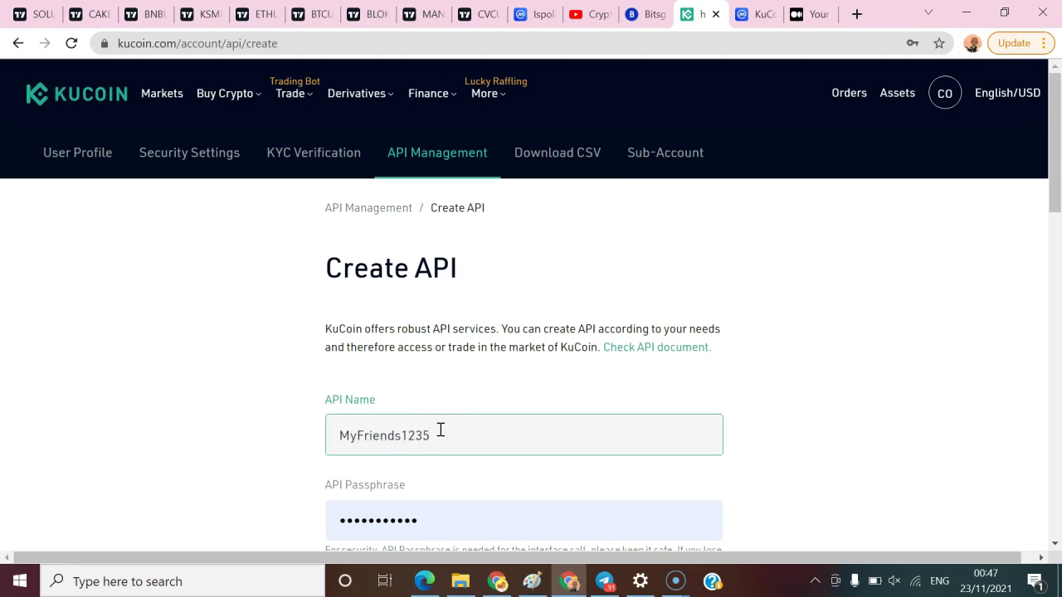
key("ctrl+a")
key("ctrl+c")
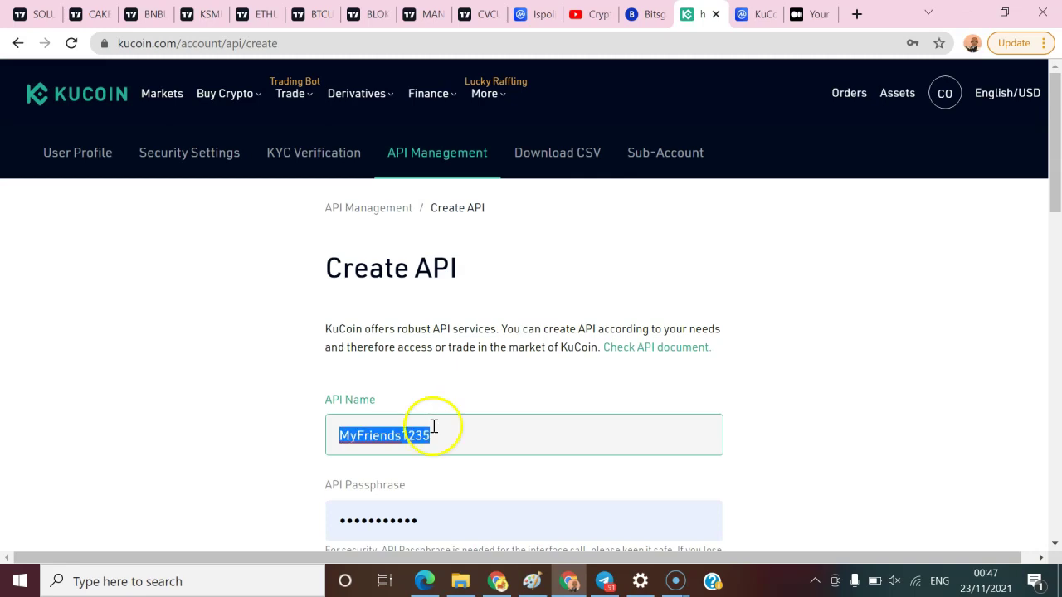
Clear the prefilled API Passphrase and paste in a new passphrase.
left_click(435, 524)
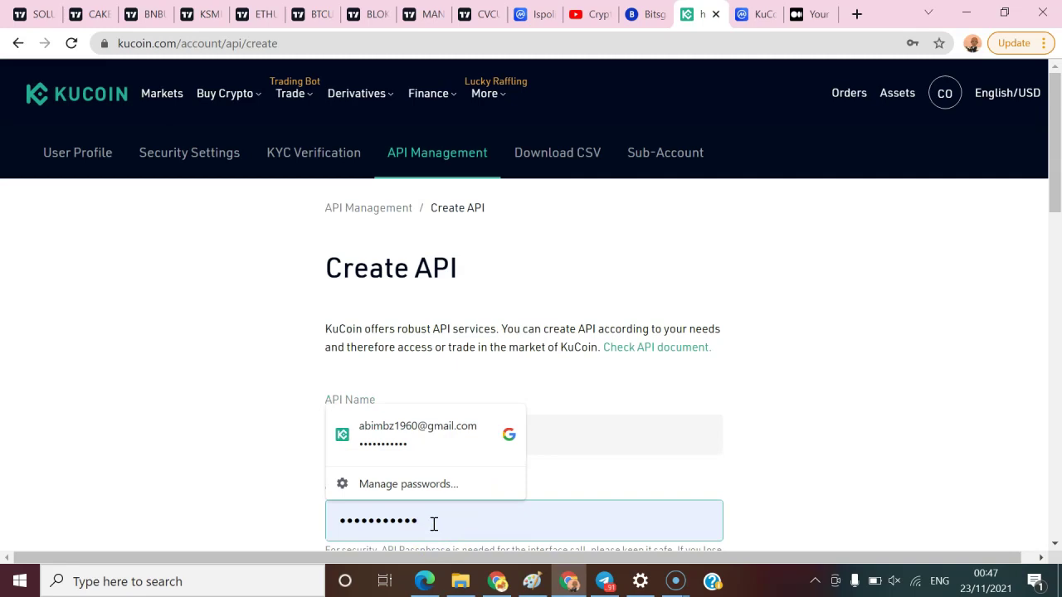
key("ctrl+a")
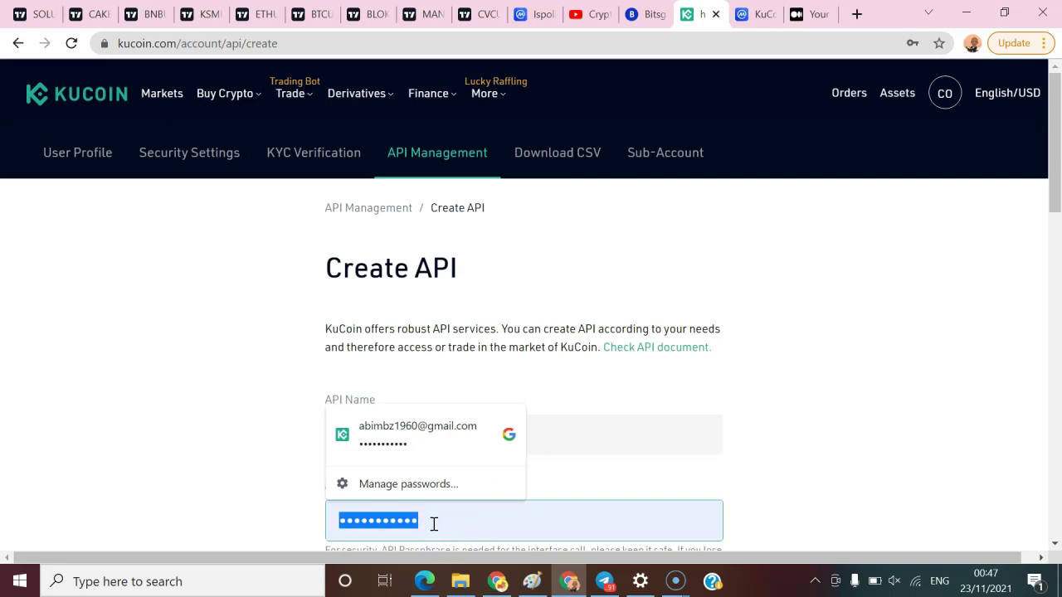
key("BackSpace")
key("ctrl+v")
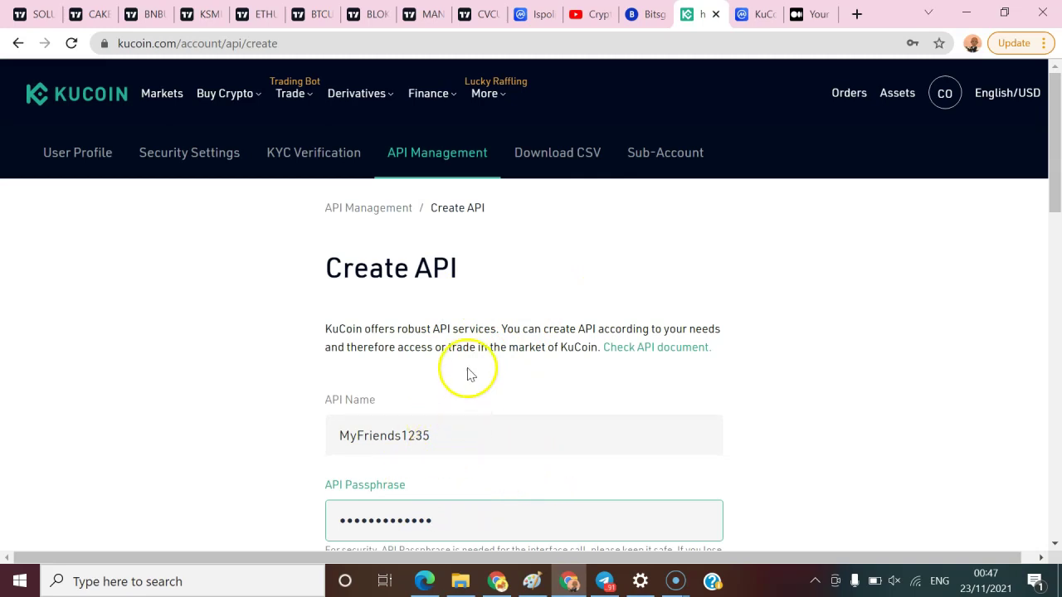
left_click(857, 14)
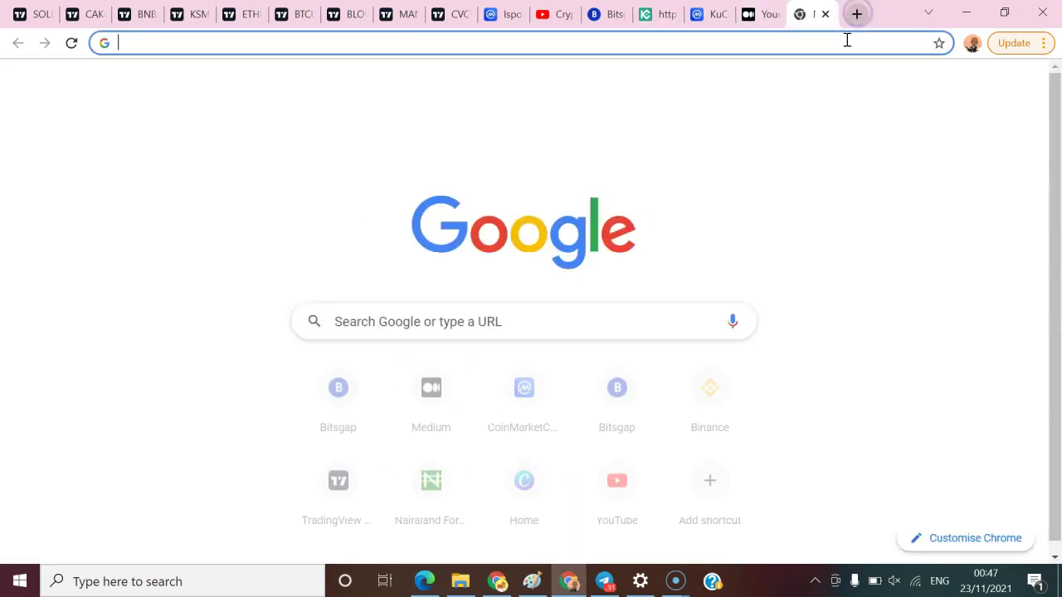
left_click(597, 329)
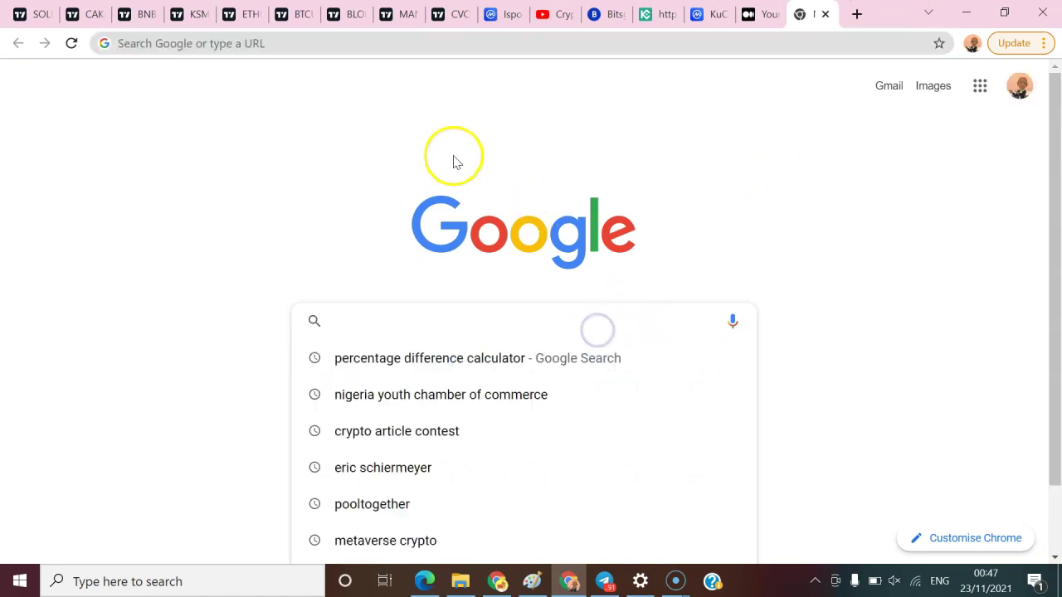
key("ctrl+v")
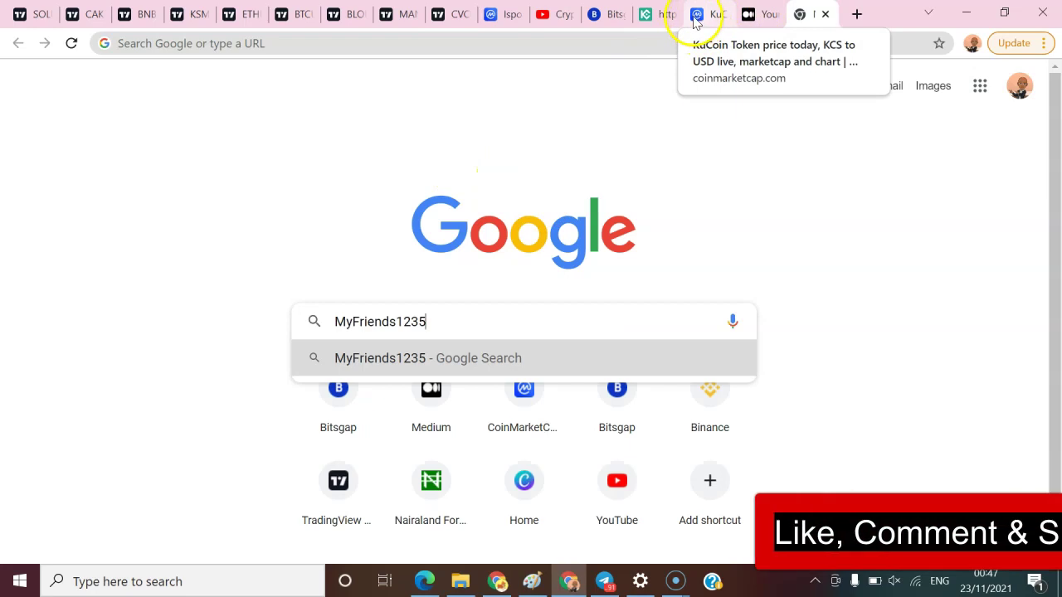
Grant the new API Trade permission, choose No IP restriction, and continue to verification.
left_click(654, 15)
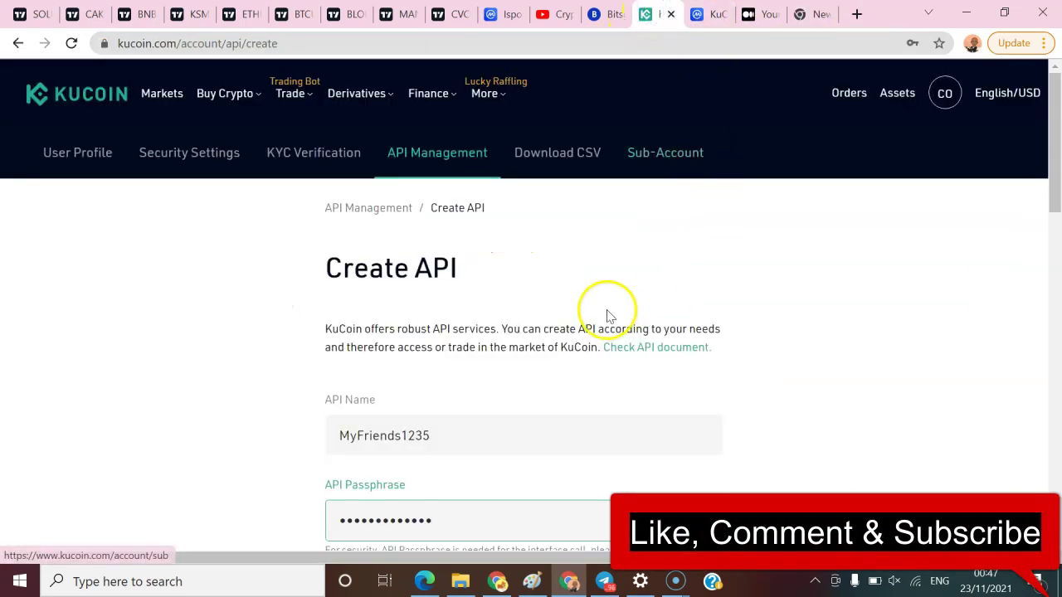
scroll(622, 326, "down", 1)
scroll(622, 326, "down", 3)
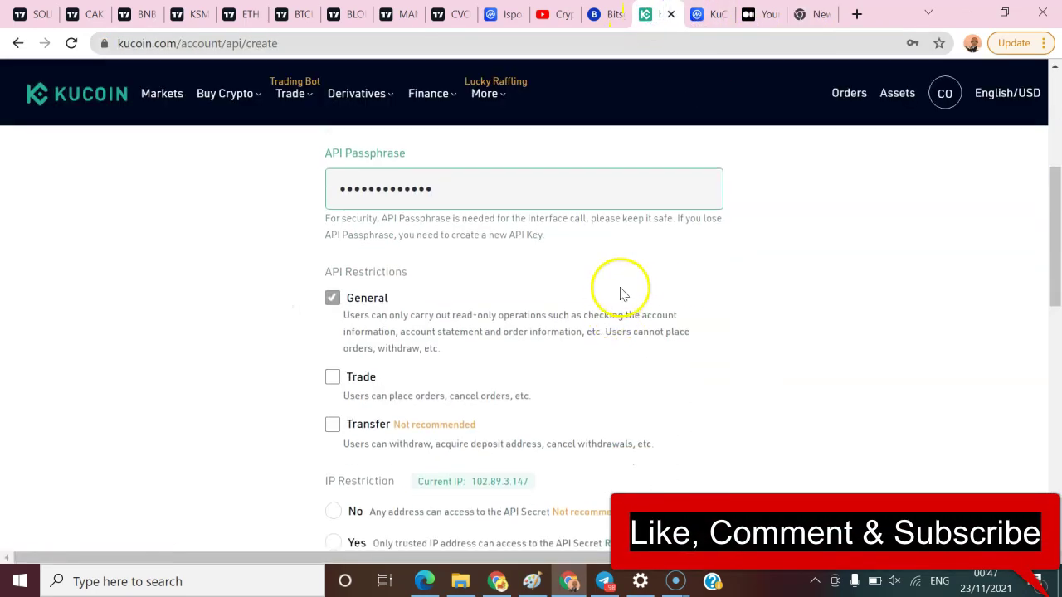
left_click(335, 376)
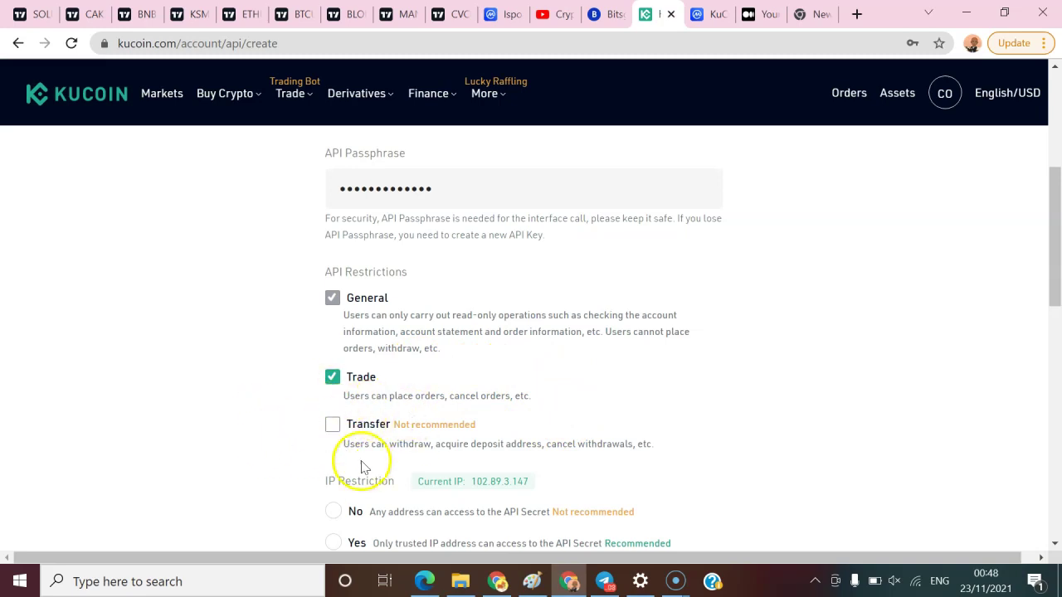
scroll(360, 330, "down", 1)
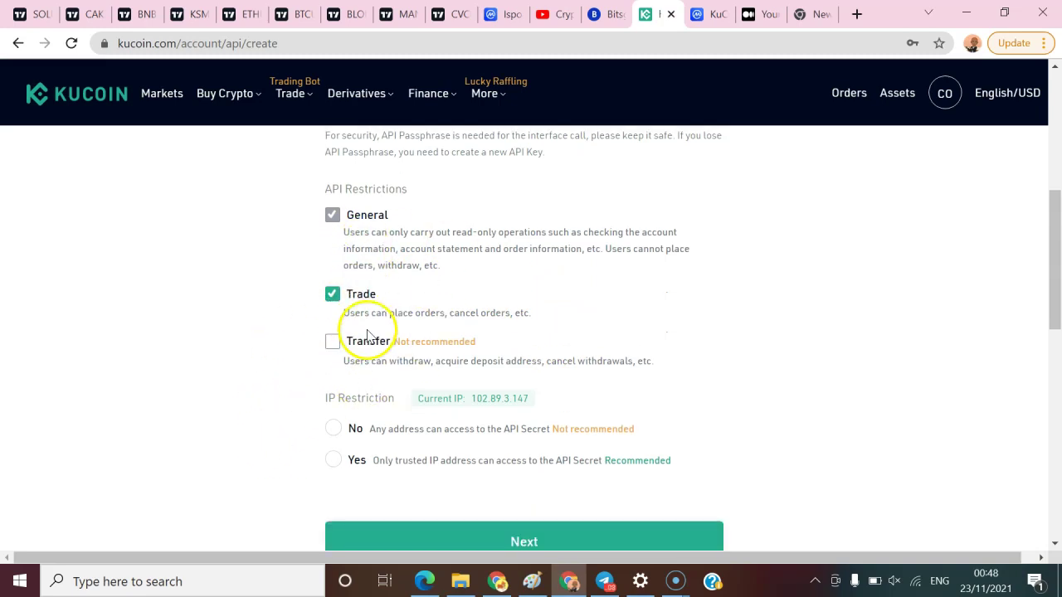
left_click(339, 428)
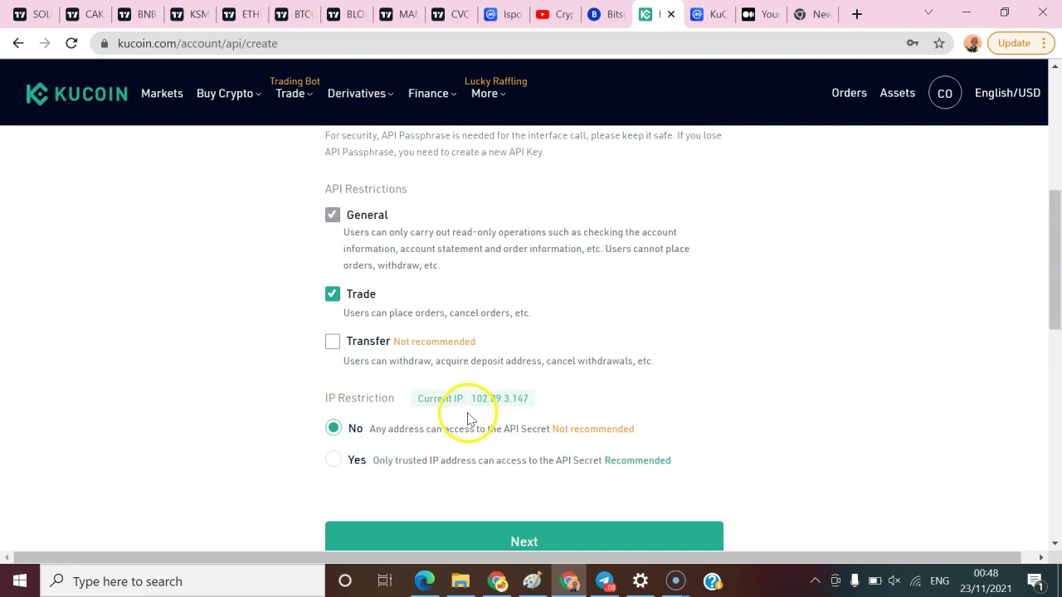
scroll(587, 429, "down", 2)
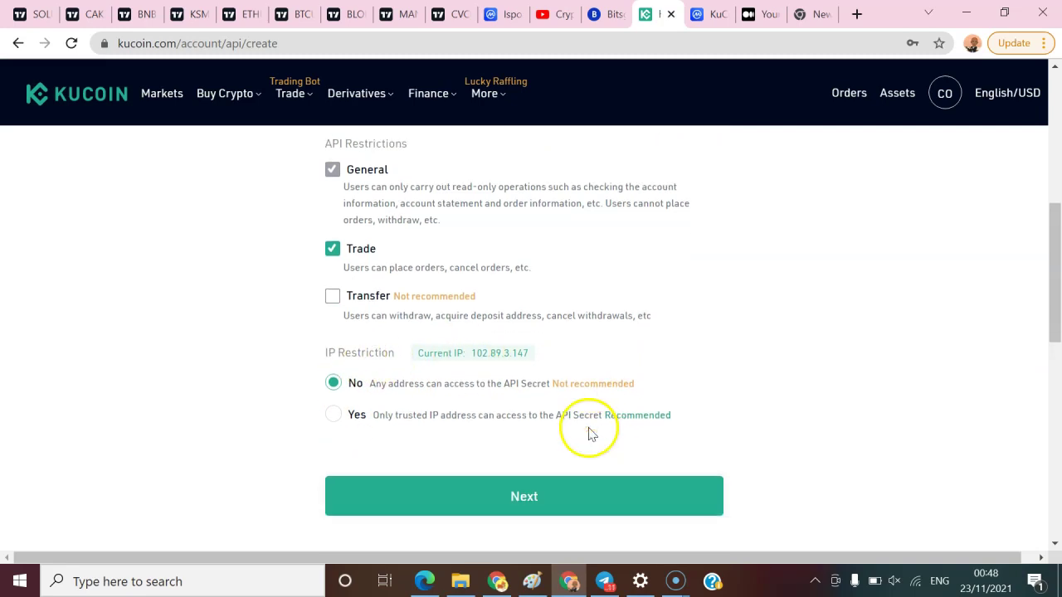
left_click(584, 381)
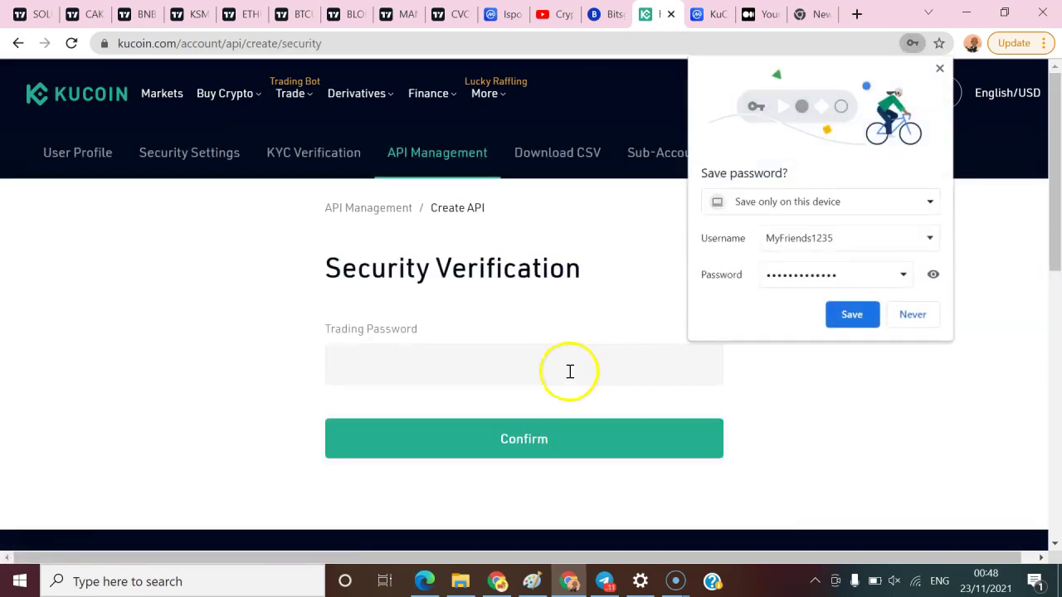
Dismiss the save-password prompt, paste the trading password, and confirm to generate the key.
left_click(939, 68)
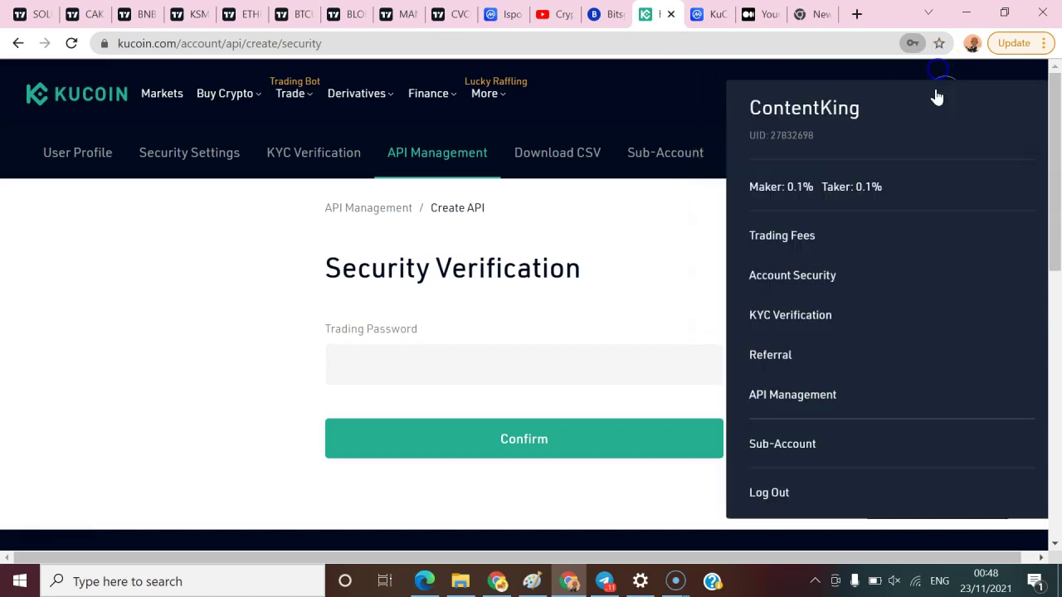
left_click(463, 360)
left_click(477, 326)
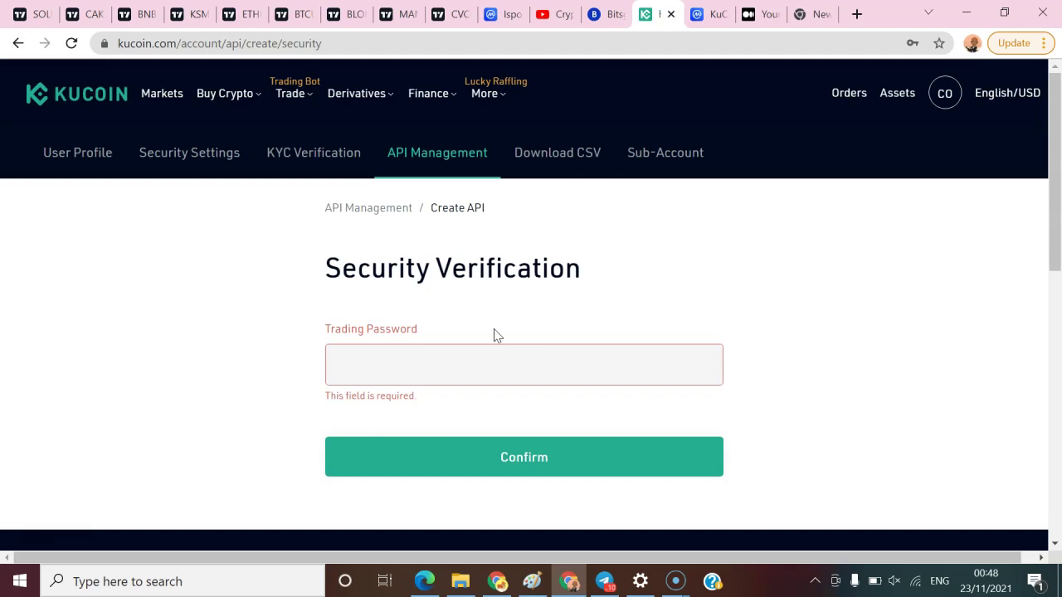
left_click(493, 335)
key("ctrl+v")
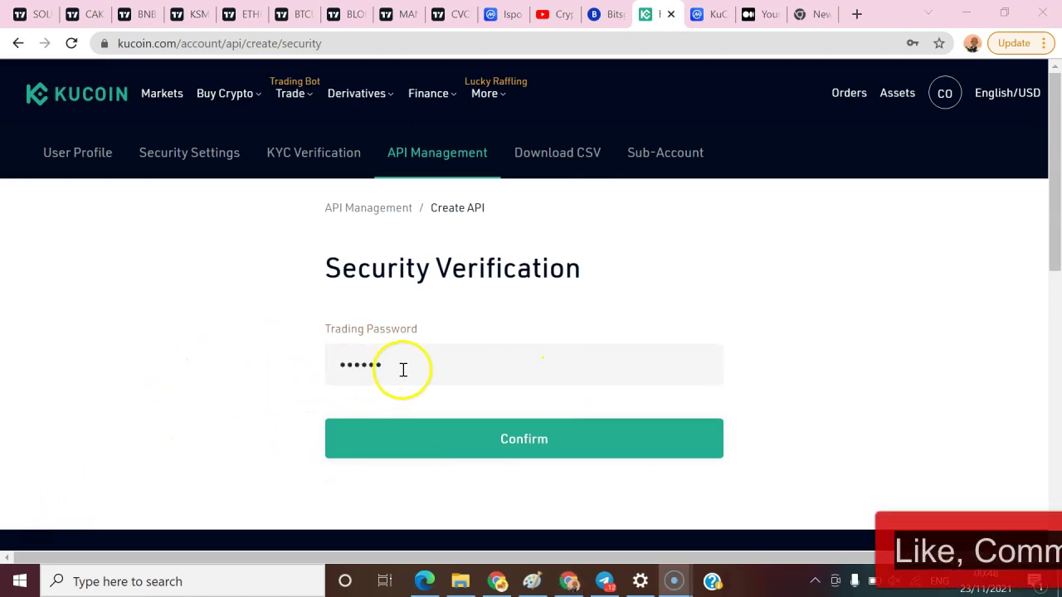
left_click(626, 443)
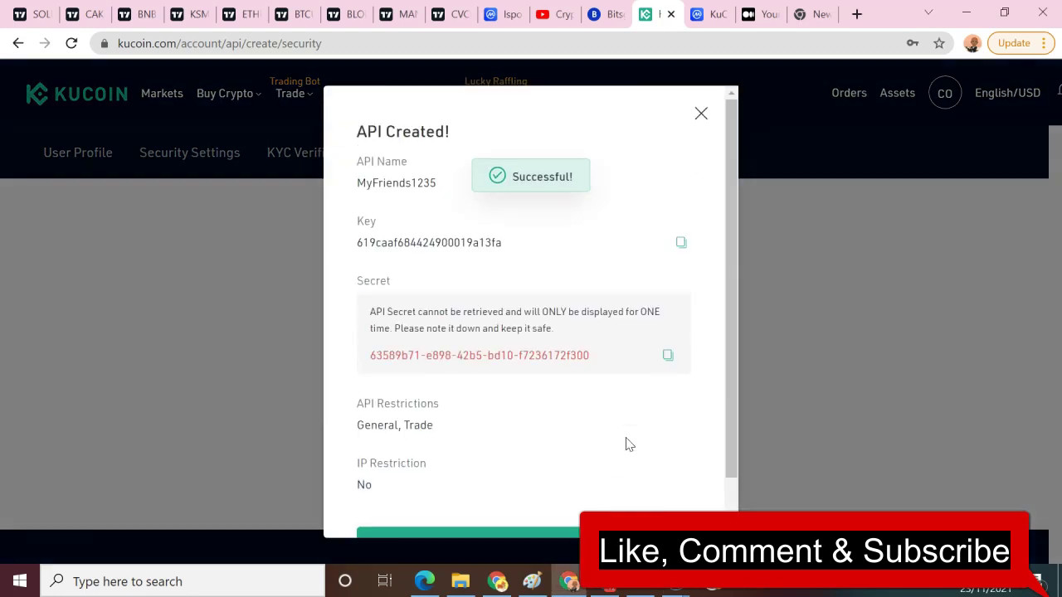
left_click(569, 373)
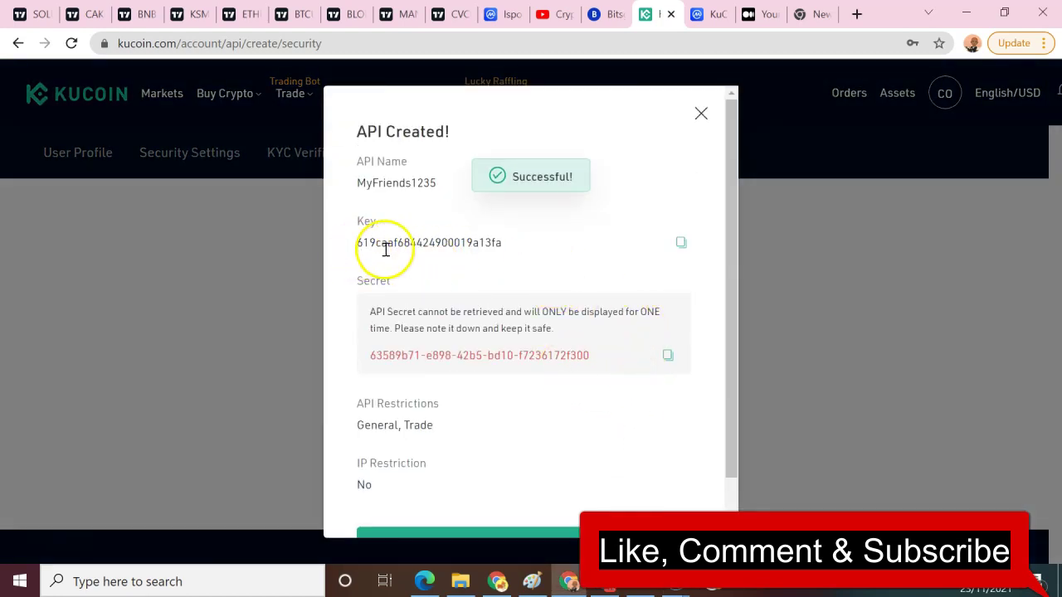
Highlight the API name, key and secret in the API Created dialog, then return to Bitsgap.
left_click_drag(502, 244, 345, 249)
left_click(579, 221)
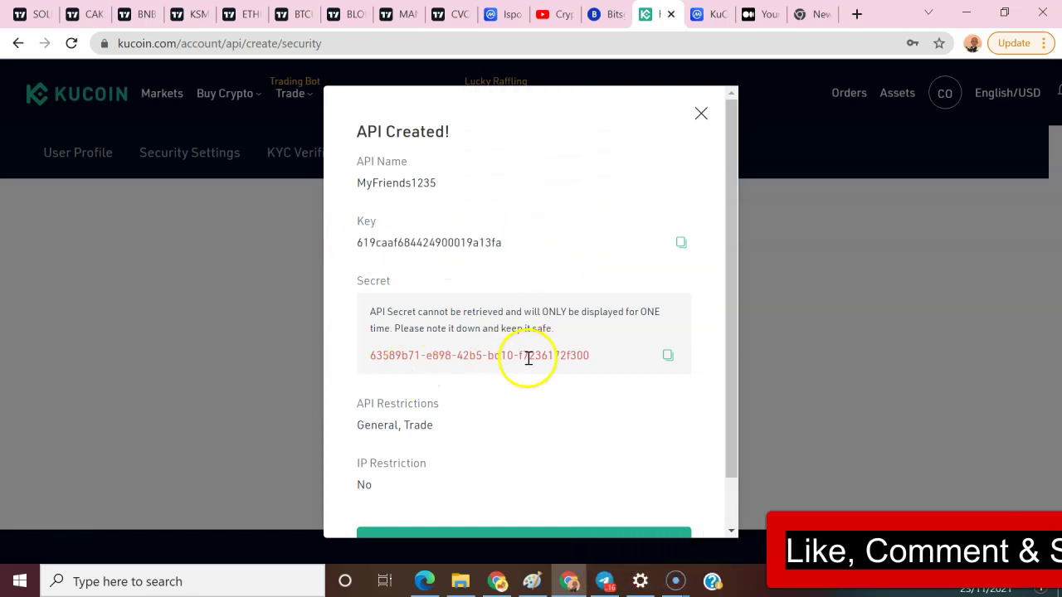
left_click_drag(592, 358, 359, 354)
left_click(491, 424)
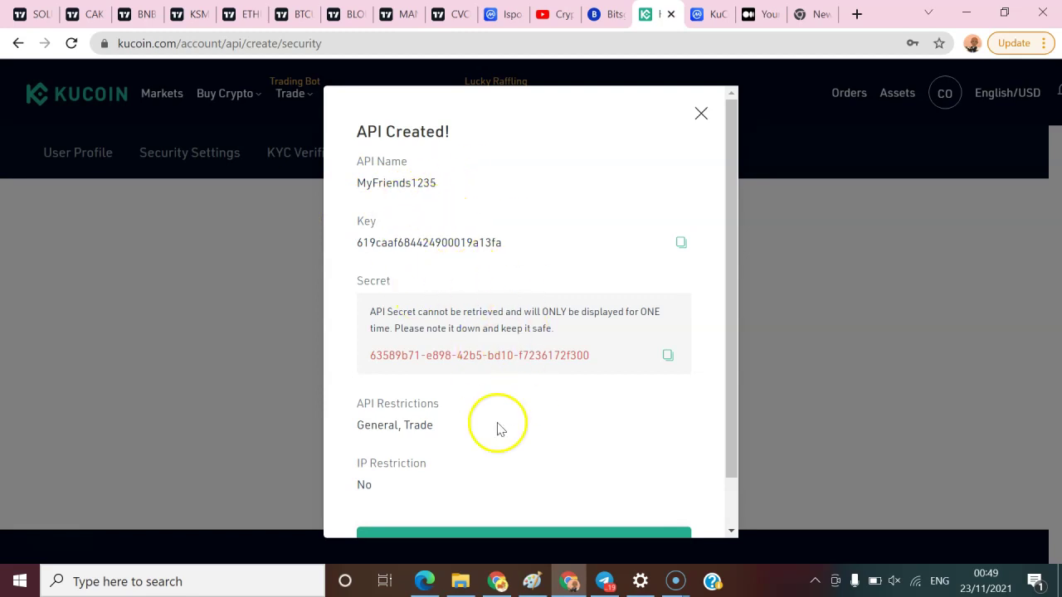
left_click_drag(437, 182, 337, 181)
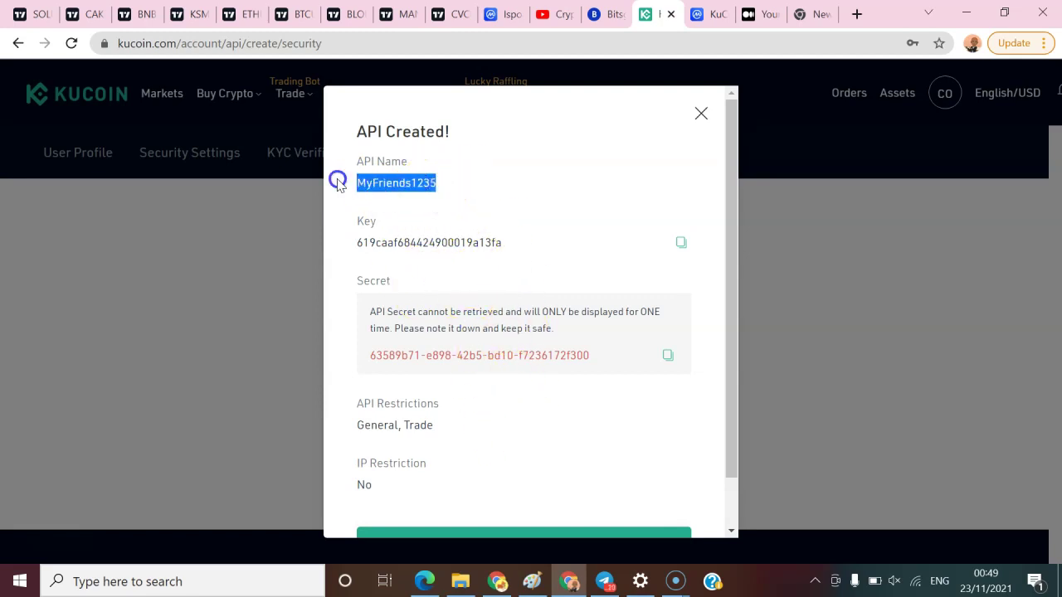
left_click(541, 241)
left_click_drag(509, 241, 339, 254)
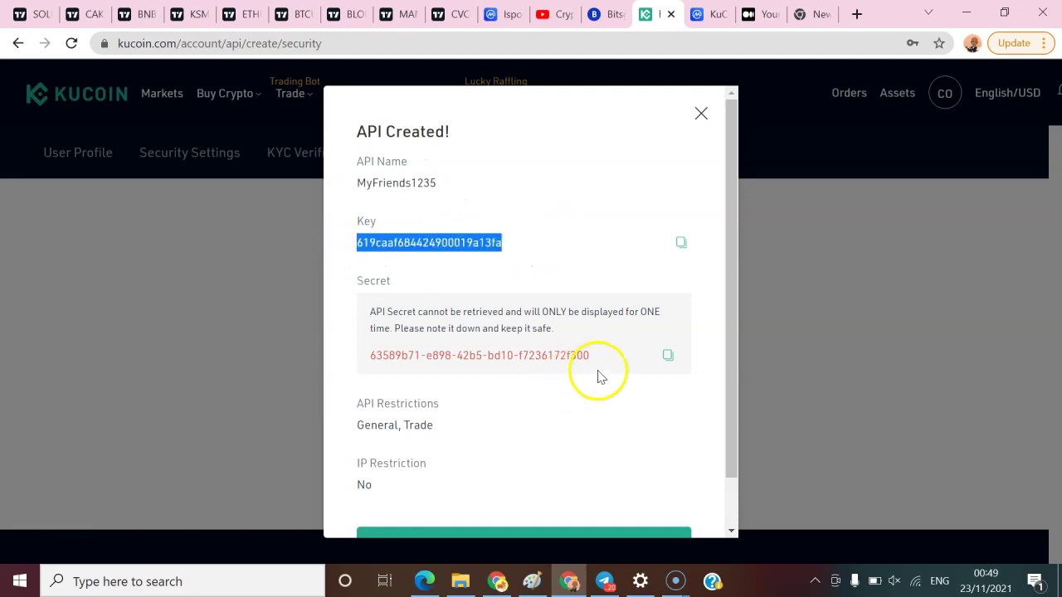
left_click_drag(594, 355, 401, 356)
left_click(644, 414)
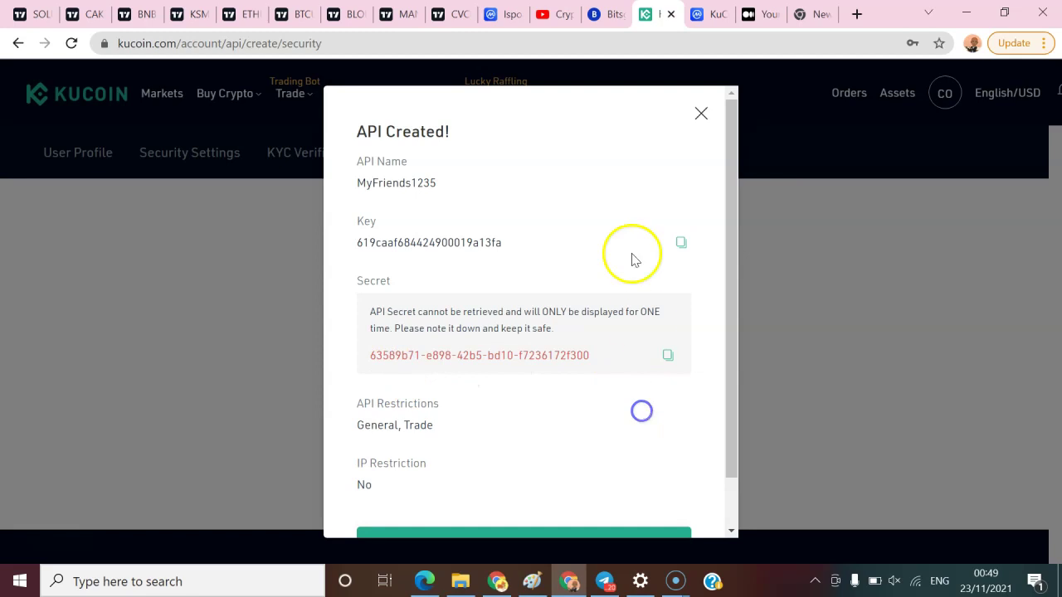
left_click(598, 14)
Open My exchanges and choose Renew API key on the Kucoin card.
left_click(31, 93)
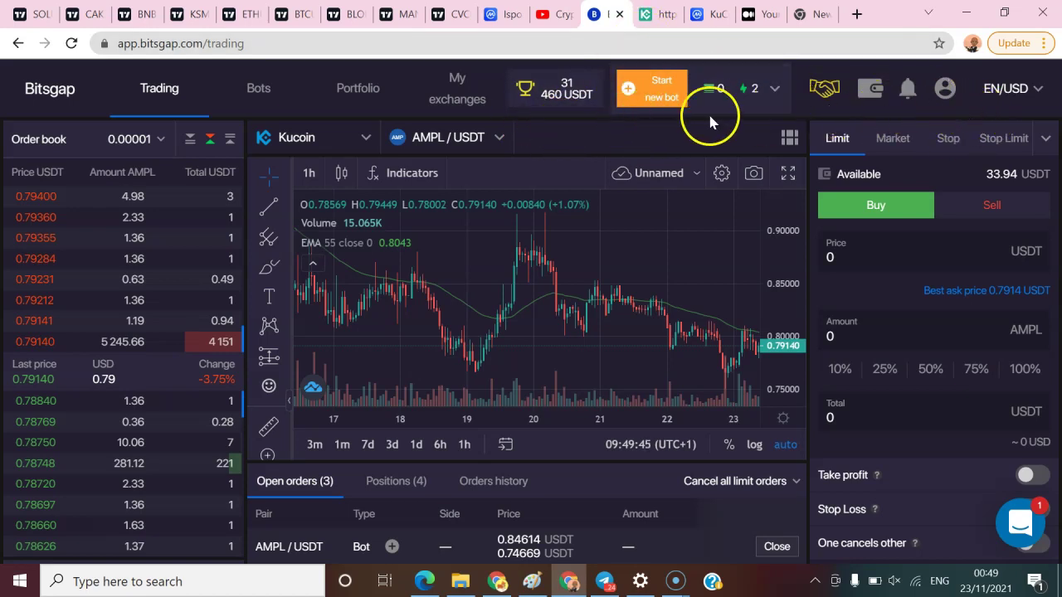
left_click(448, 87)
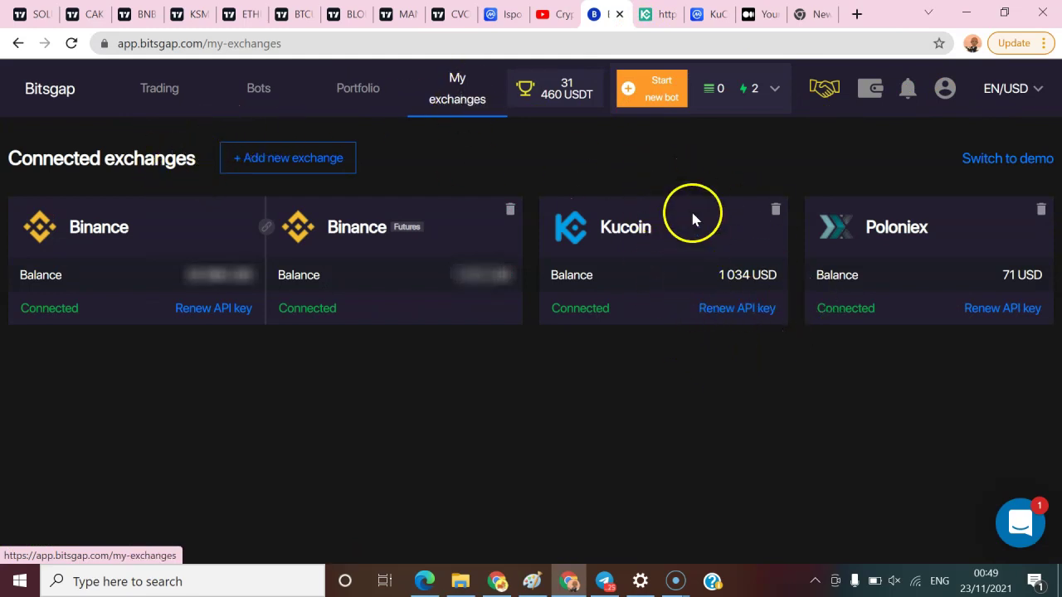
left_click(740, 309)
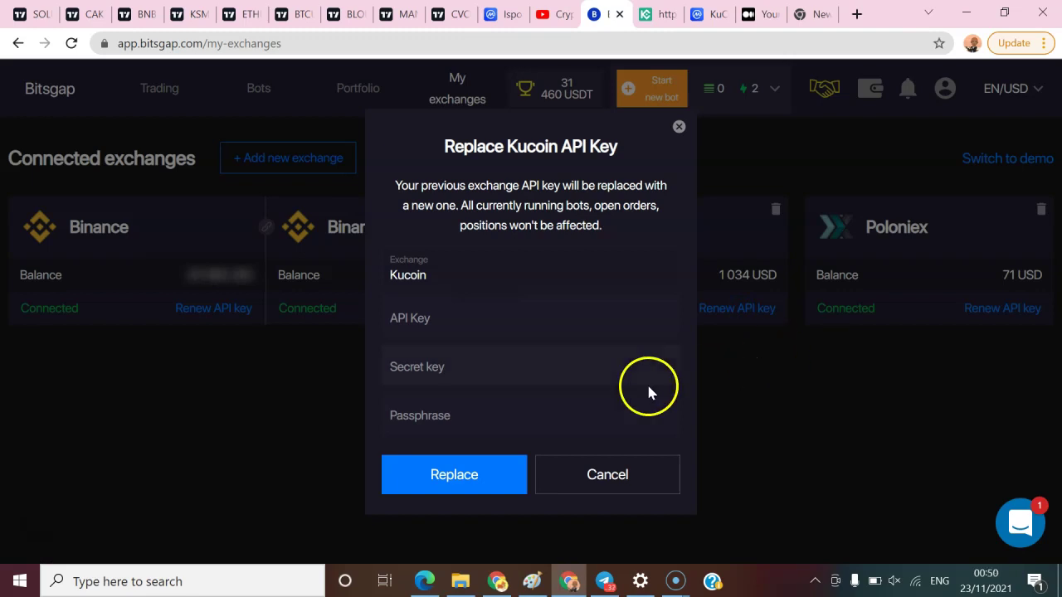
Copy the API name MyFriends1235 from KuCoin's API details.
left_click(543, 318)
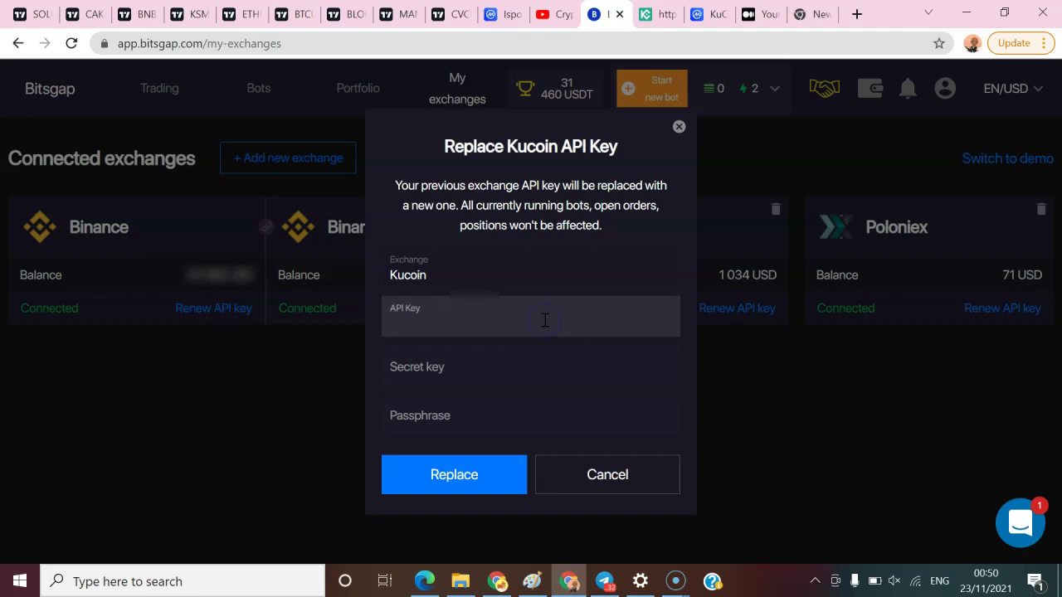
left_click(659, 17)
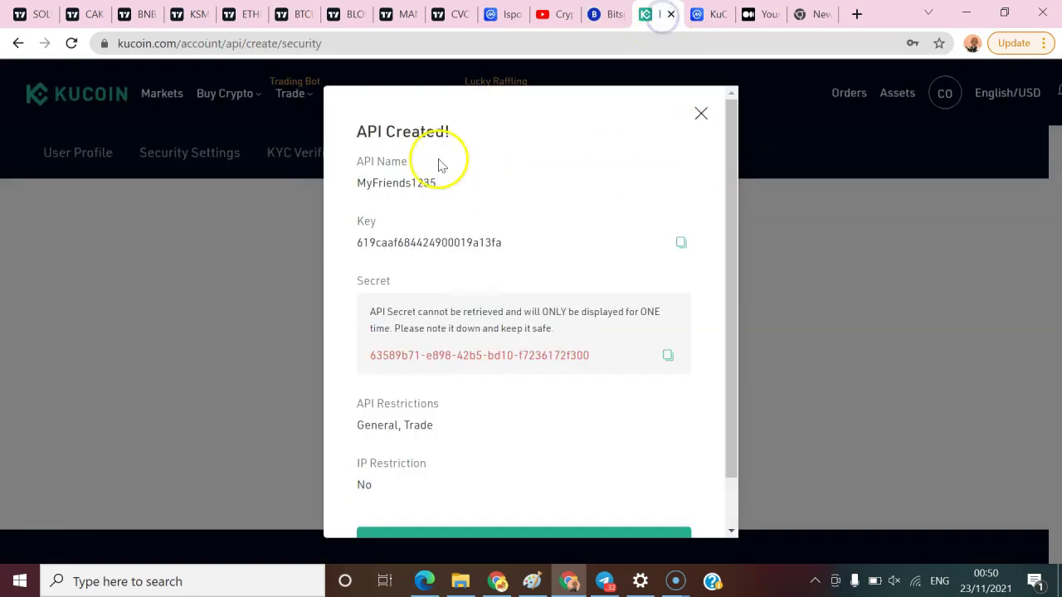
left_click_drag(439, 184, 350, 185)
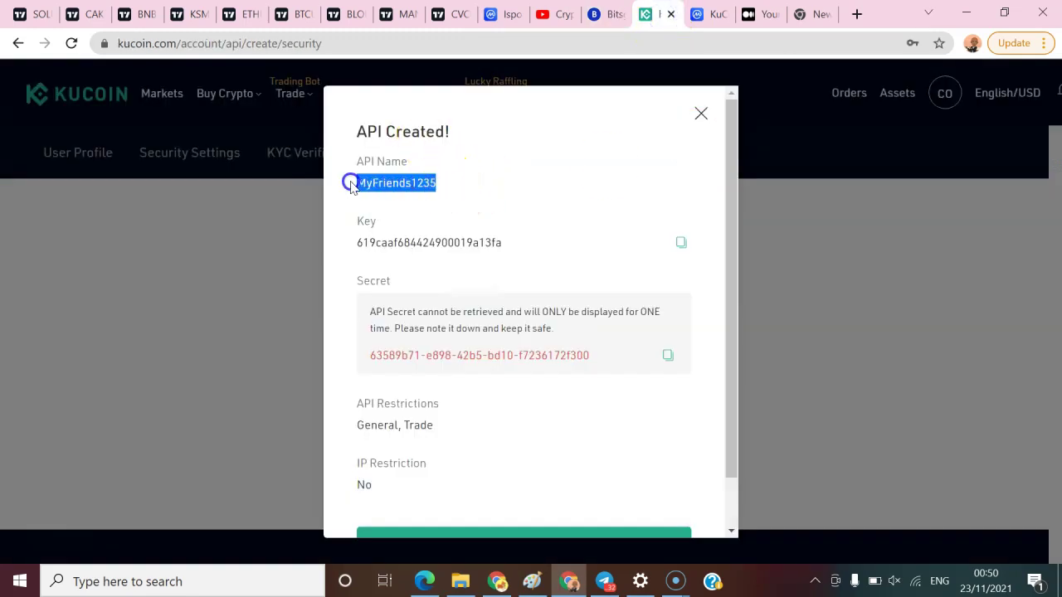
right_click(362, 186)
left_click(396, 197)
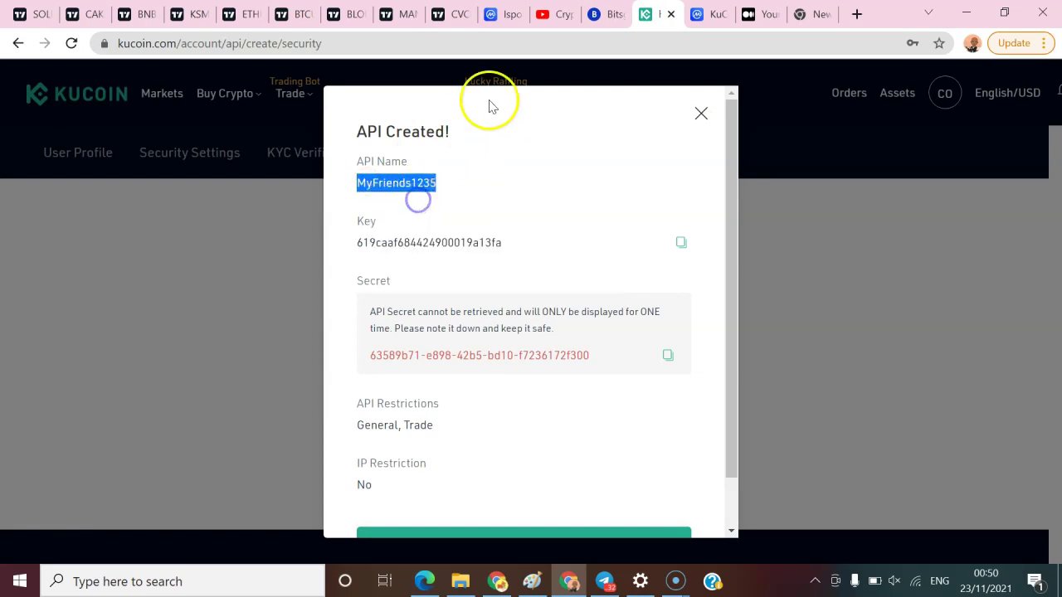
left_click(613, 14)
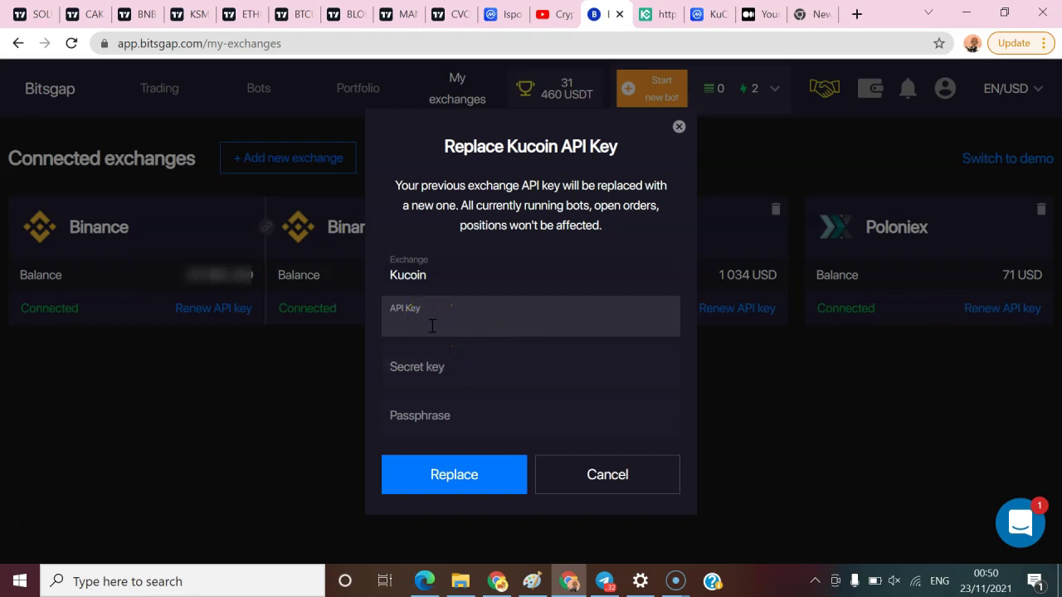
Copy the new KuCoin API key and paste it into Bitsgap's API Key field.
left_click(656, 14)
left_click(507, 243)
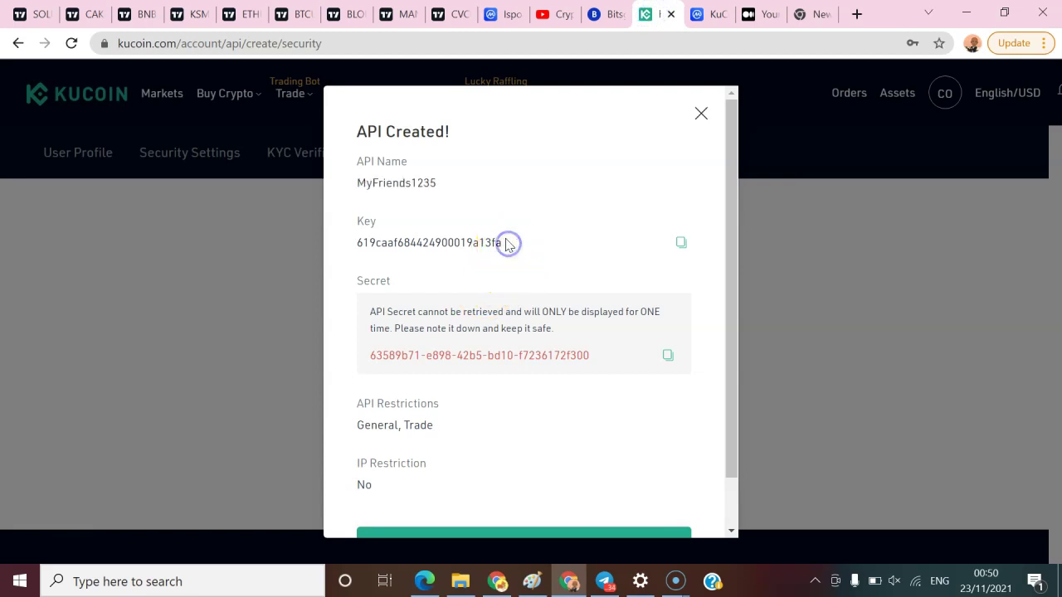
left_click_drag(507, 243, 382, 242)
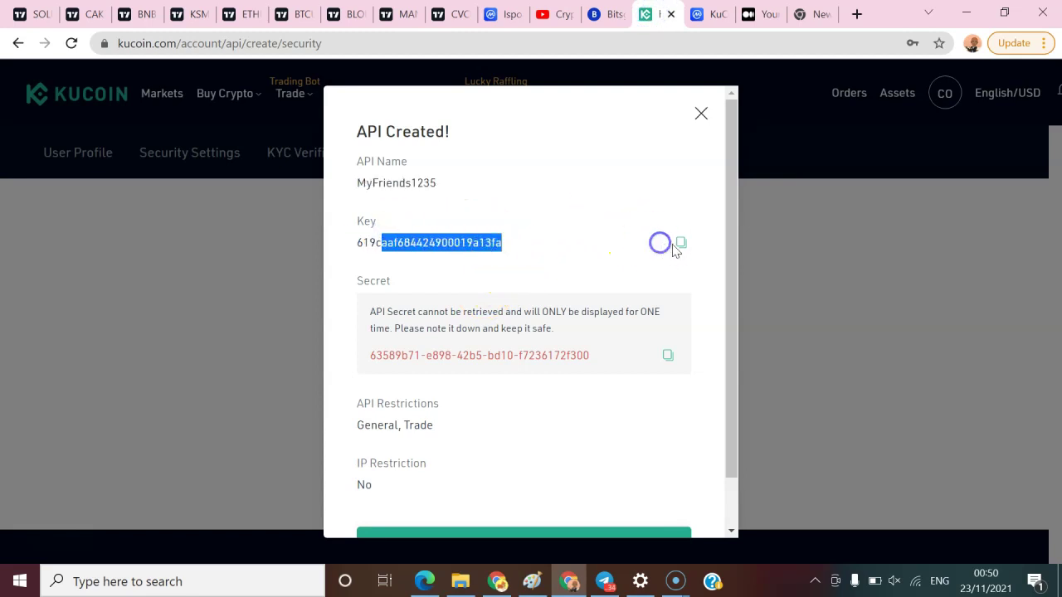
left_click(676, 244)
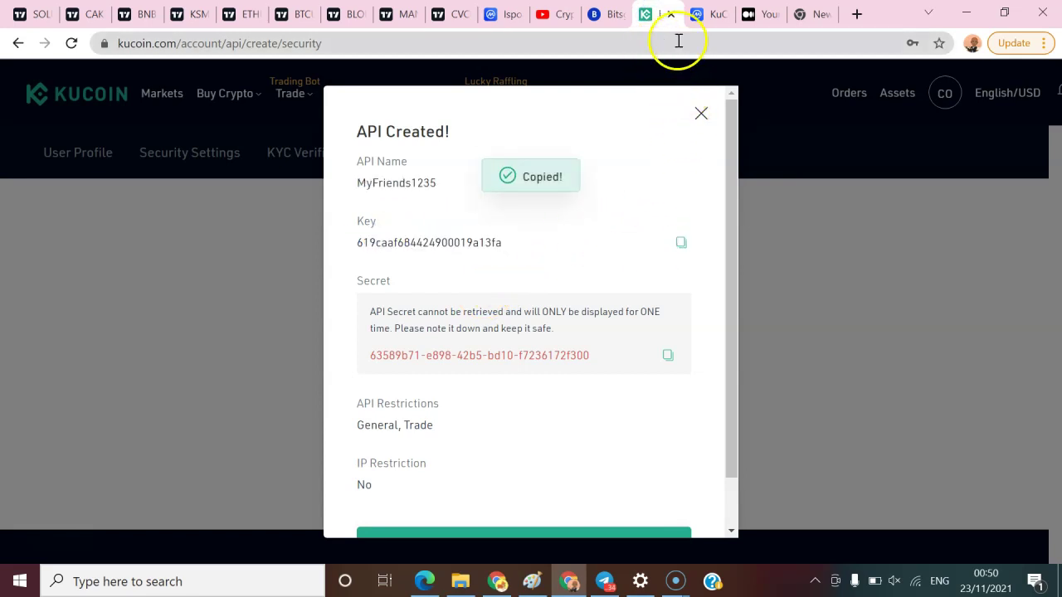
left_click(612, 14)
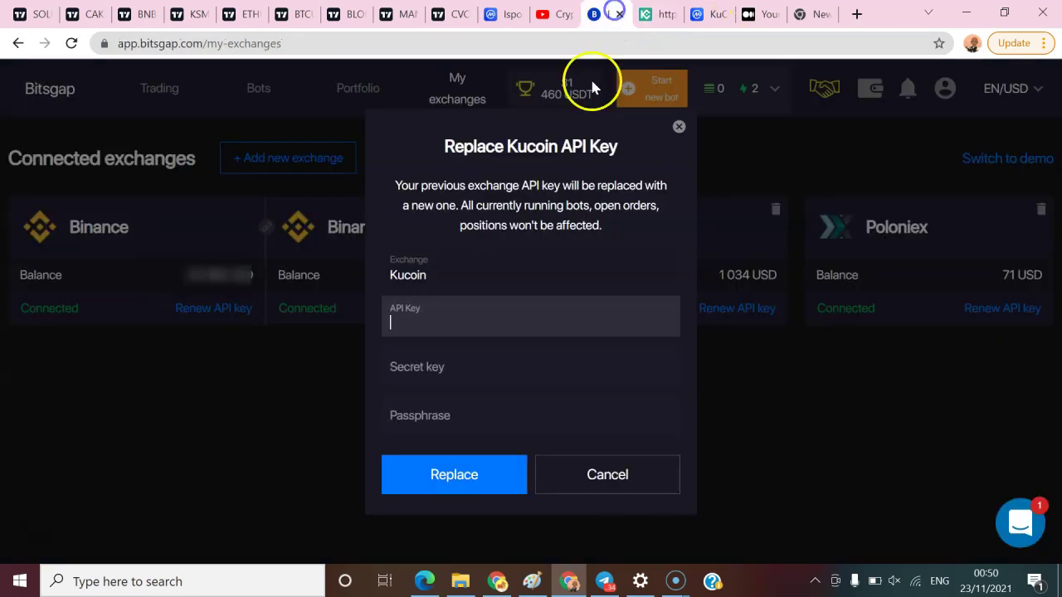
left_click(466, 334)
key("ctrl+v")
Copy the API secret from KuCoin and bring the Bitsgap dialog back.
left_click(659, 14)
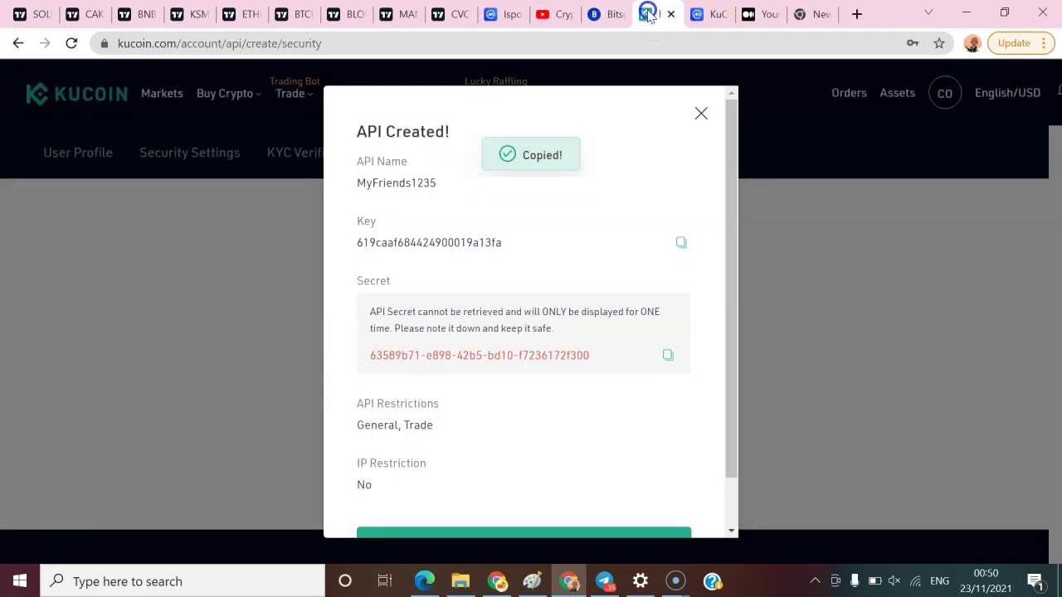
left_click(672, 355)
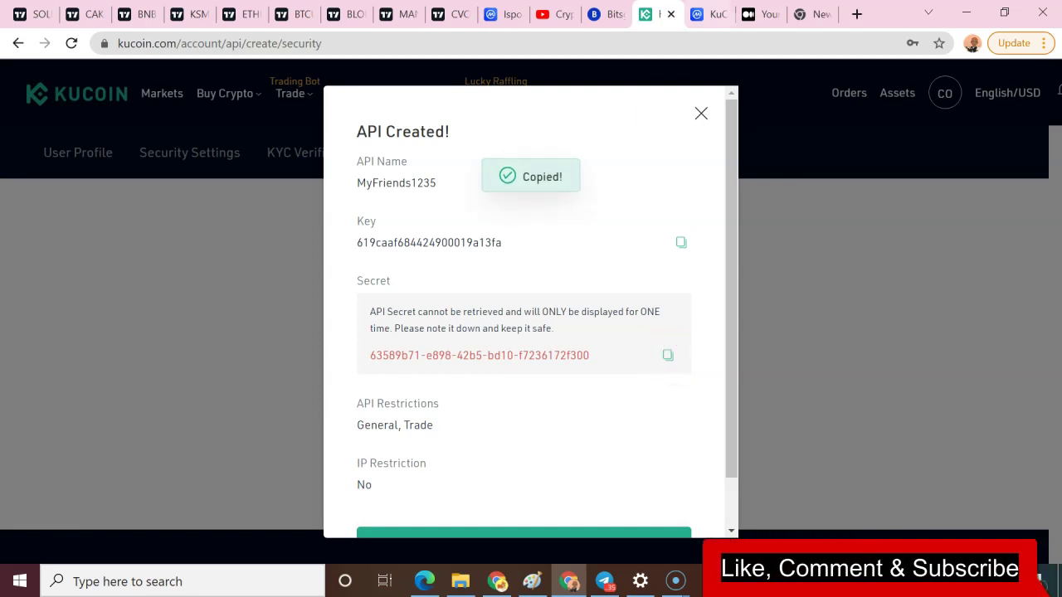
left_click(618, 14)
Paste the secret into Bitsgap's Secret key field, then copy the API name from KuCoin's API details.
left_click(460, 371)
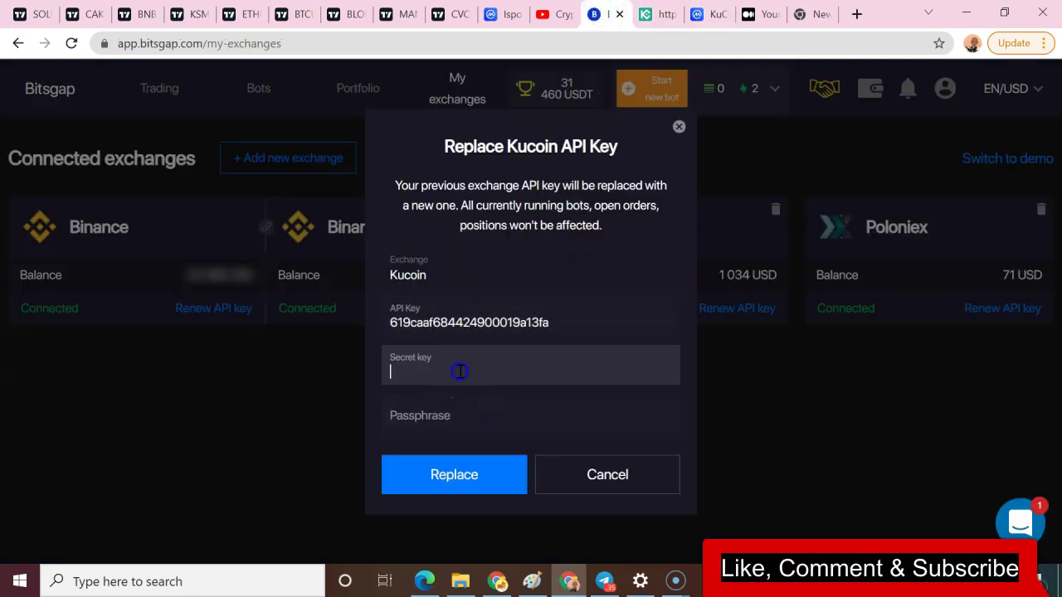
key("ctrl+v")
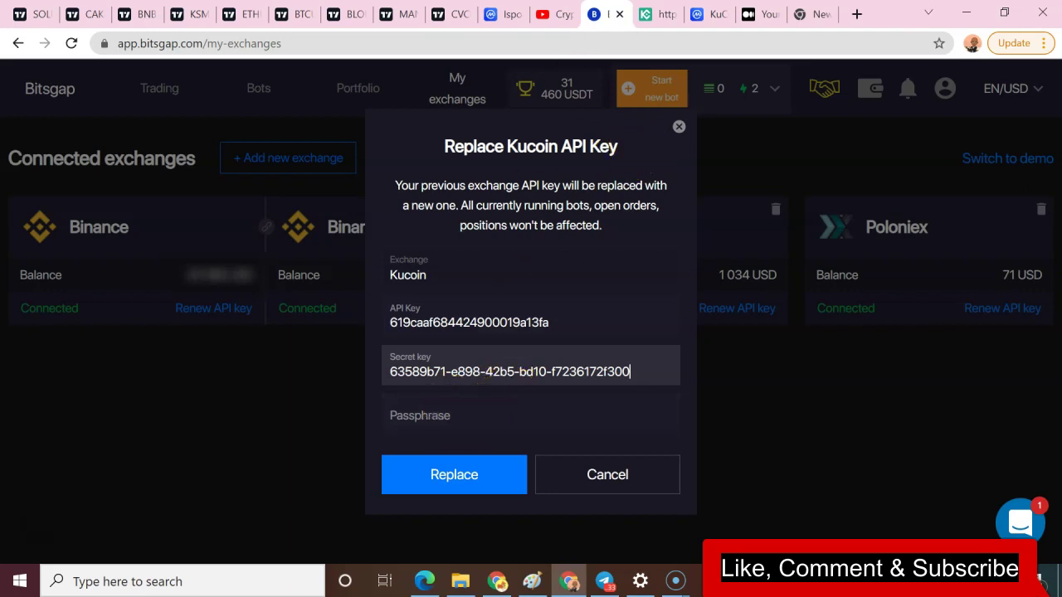
left_click(663, 14)
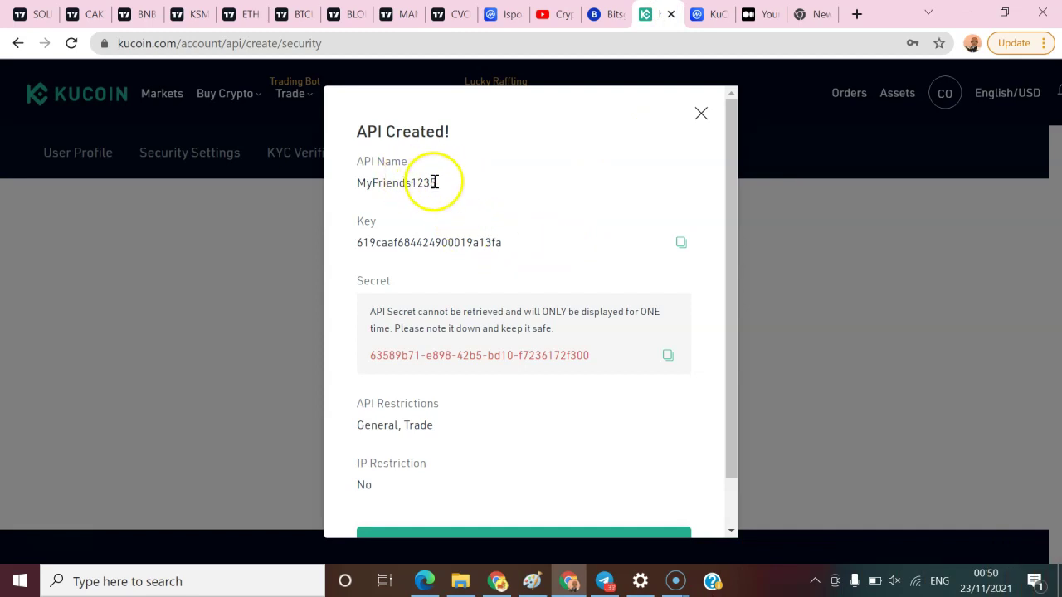
left_click_drag(446, 186, 350, 188)
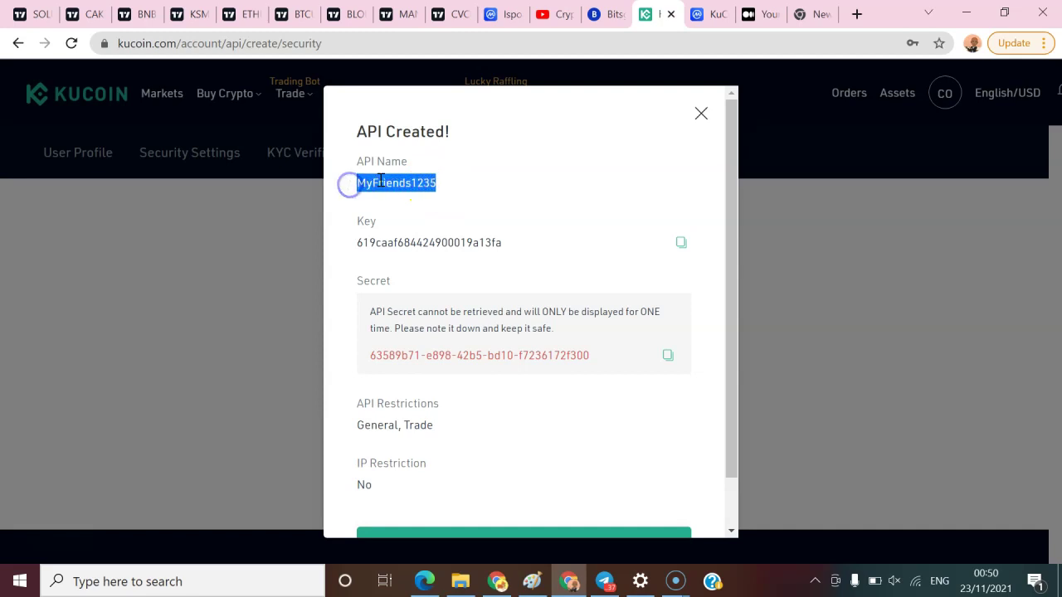
right_click(352, 186)
left_click(433, 193)
Paste the API name into the Passphrase field and submit the replacement Kucoin API credentials.
left_click(624, 23)
left_click(462, 414)
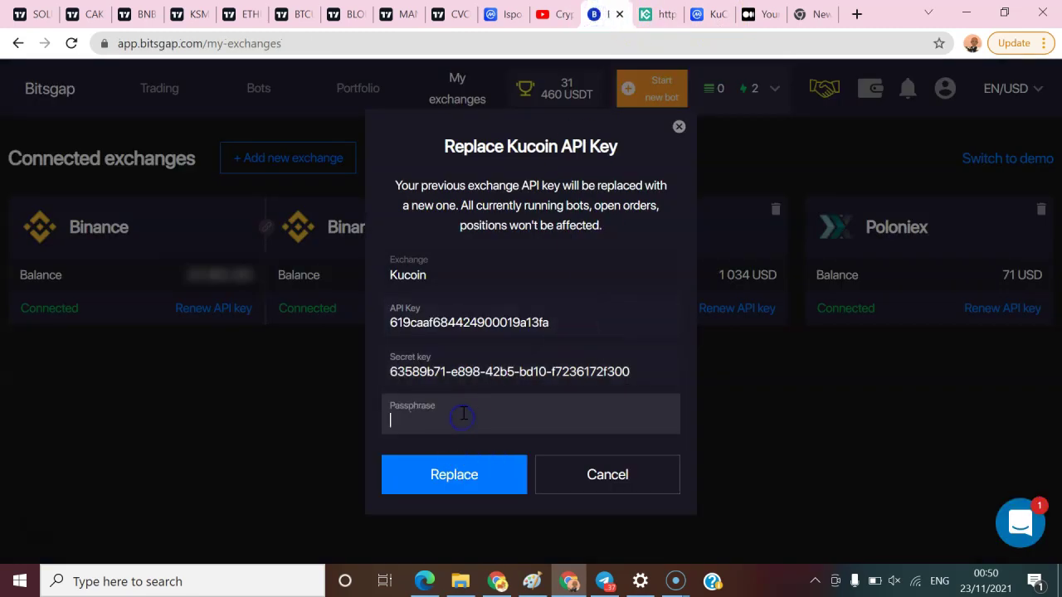
key("ctrl+v")
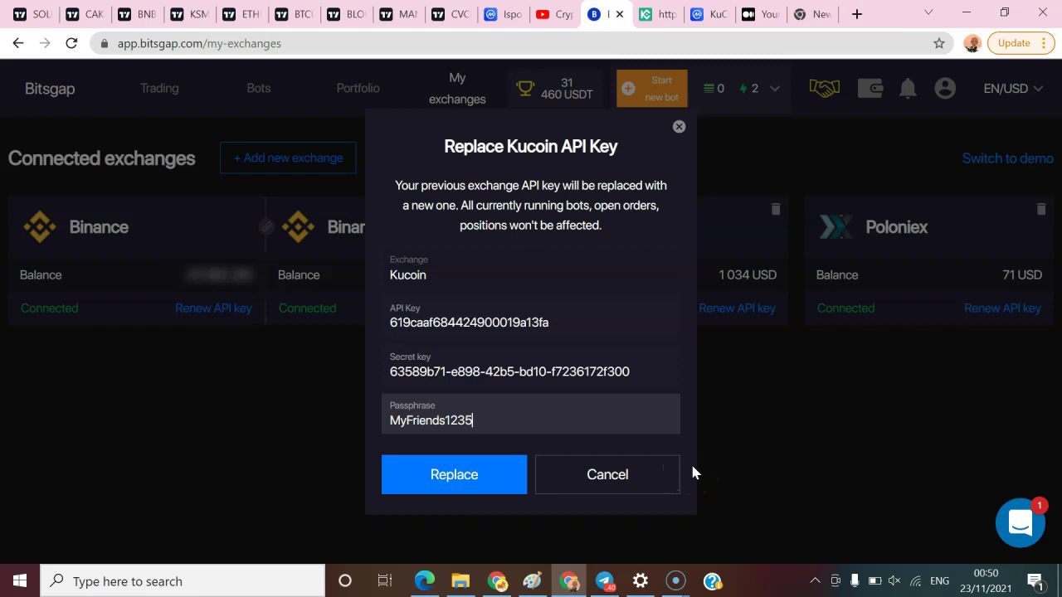
left_click(480, 489)
left_click(574, 420)
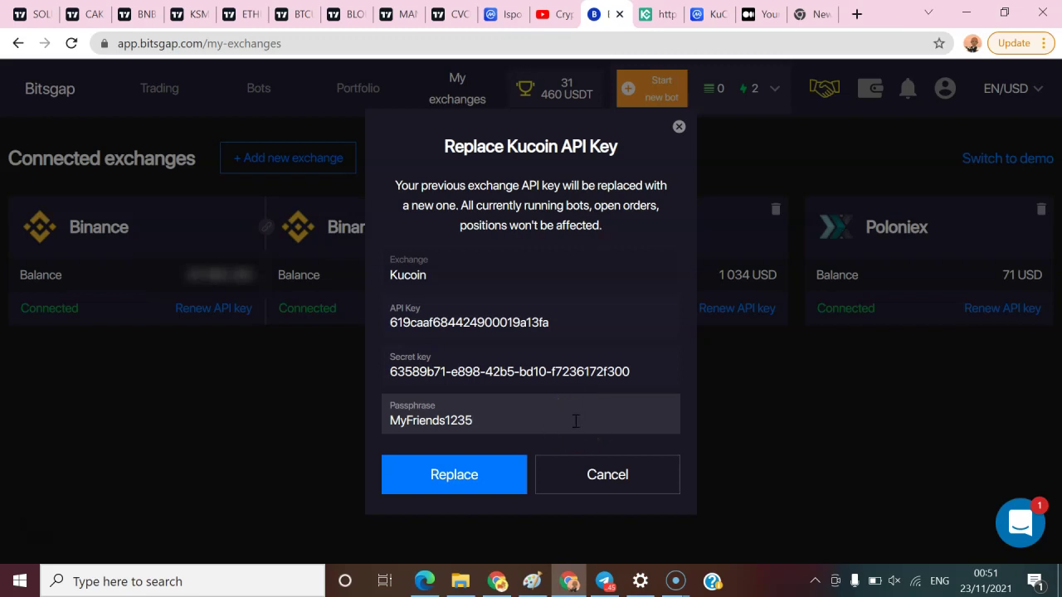